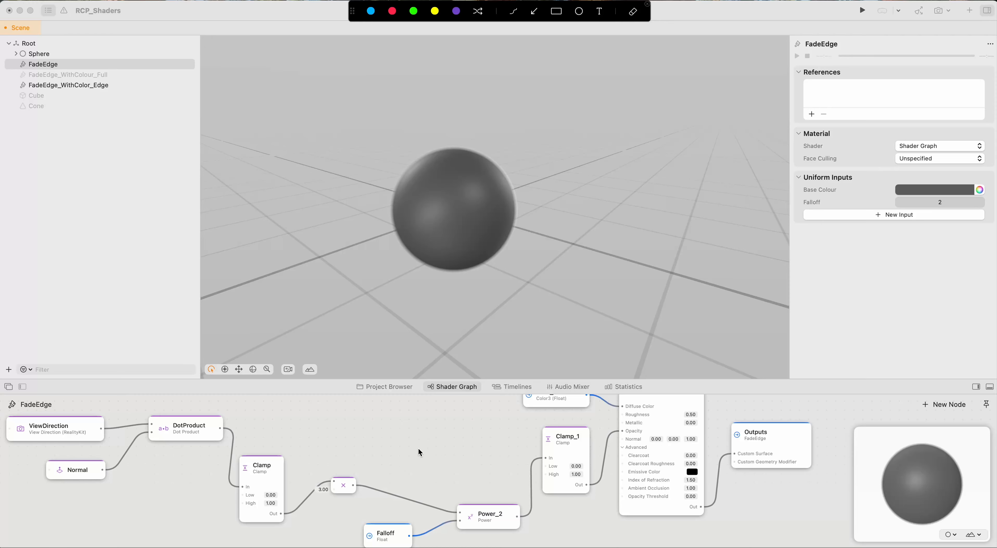
pyautogui.click(425, 442)
pyautogui.scroll(-4, 435, 465)
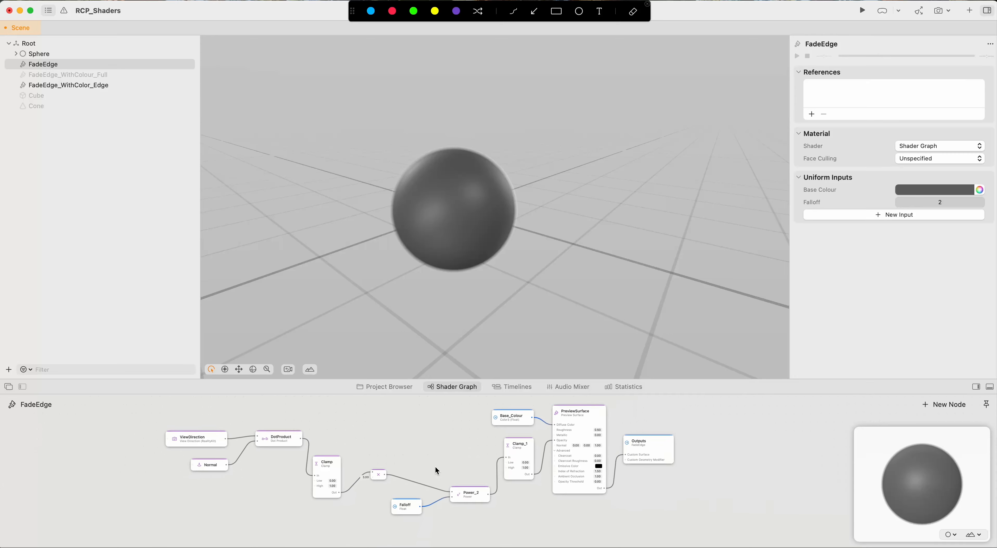
pyautogui.scroll(1, 435, 461)
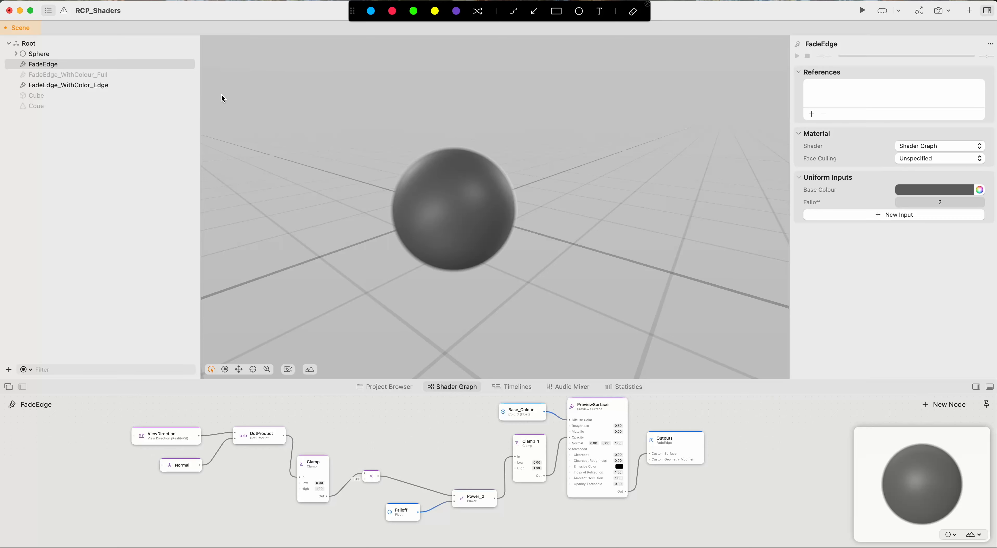
pyautogui.click(96, 64)
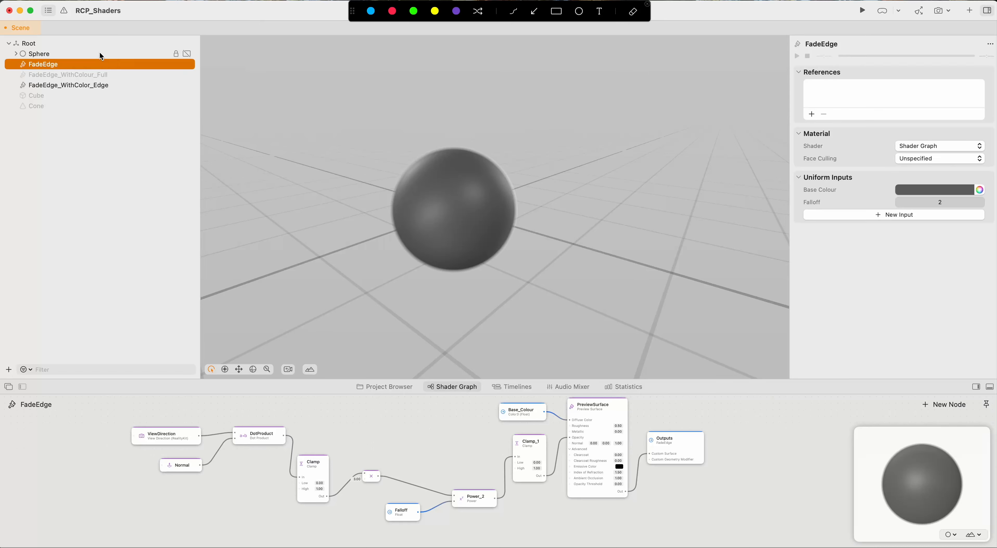
# Change the sphere's material binding to Sphere/DefaultMaterial and deselect the sphere
pyautogui.click(100, 52)
pyautogui.click(921, 209)
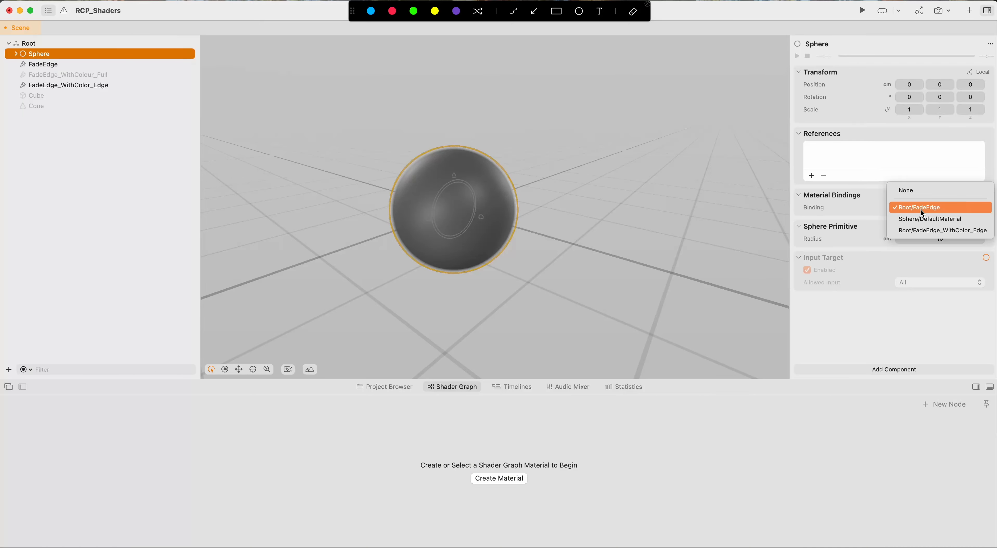
pyautogui.click(919, 218)
pyautogui.click(531, 233)
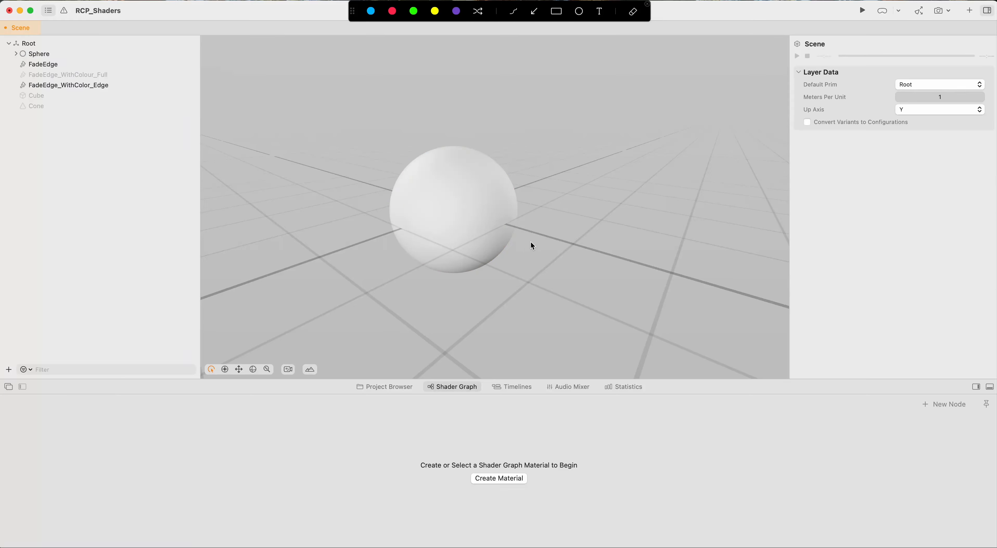
# Bind the sphere to Root/FadeEdge again and reopen the FadeEdge material's node graph
pyautogui.click(446, 210)
pyautogui.click(915, 209)
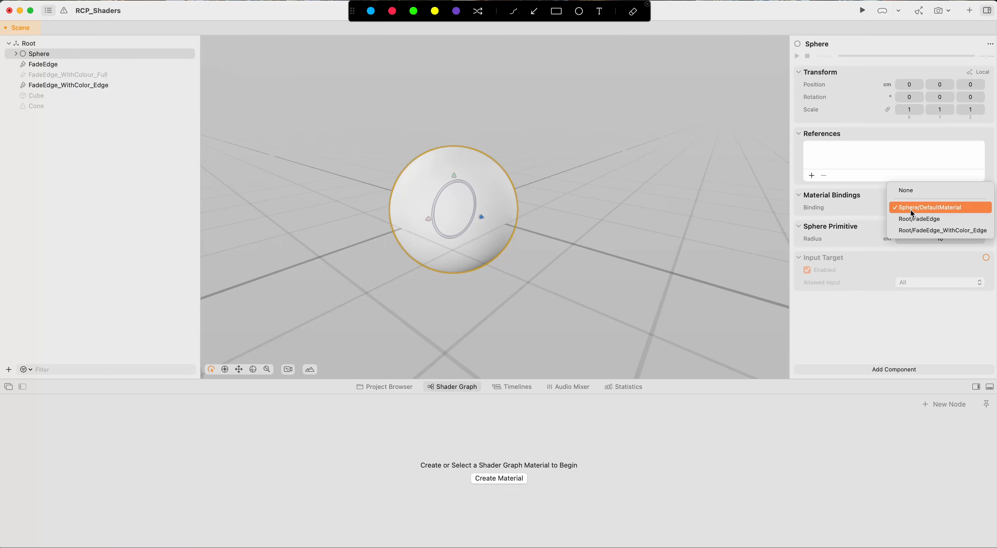
pyautogui.click(919, 220)
pyautogui.click(709, 223)
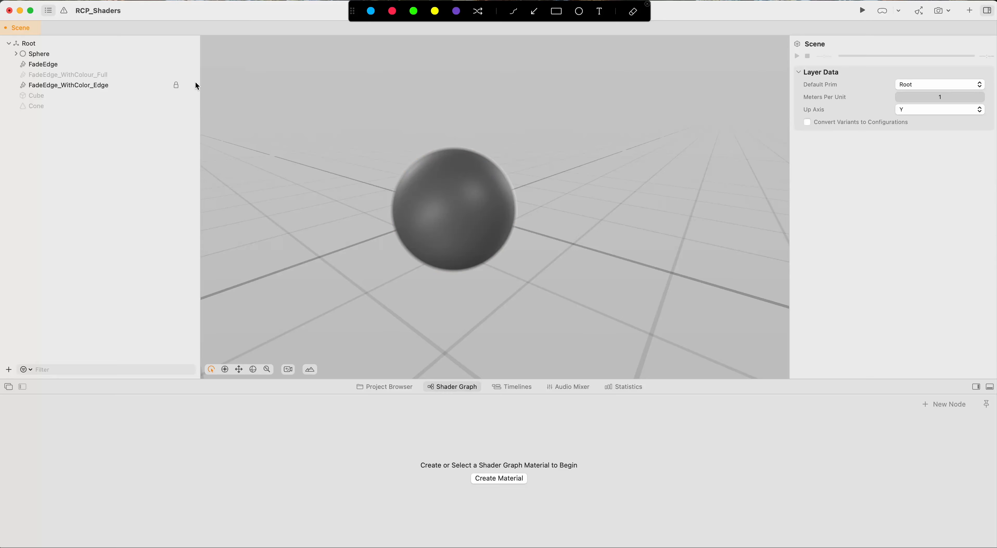
pyautogui.click(93, 64)
pyautogui.click(371, 440)
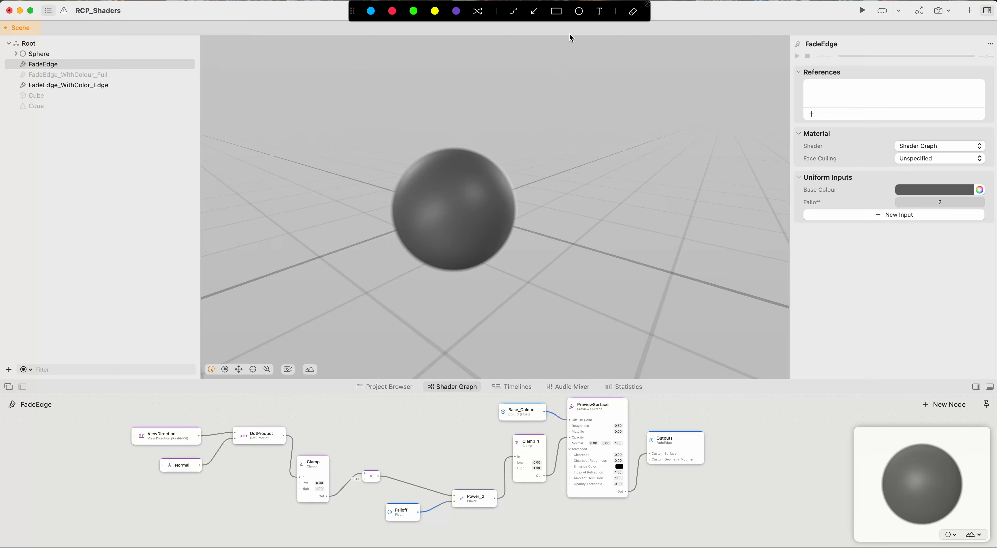
# Draw red arrows radiating outward from the sphere's surface to illustrate its normals, and clear them all
pyautogui.moveTo(453, 226)
pyautogui.mouseDown()
pyautogui.moveTo(452, 345)
pyautogui.moveTo(452, 320)
pyautogui.mouseUp()
pyautogui.moveTo(466, 225); pyautogui.dragTo(519, 330)
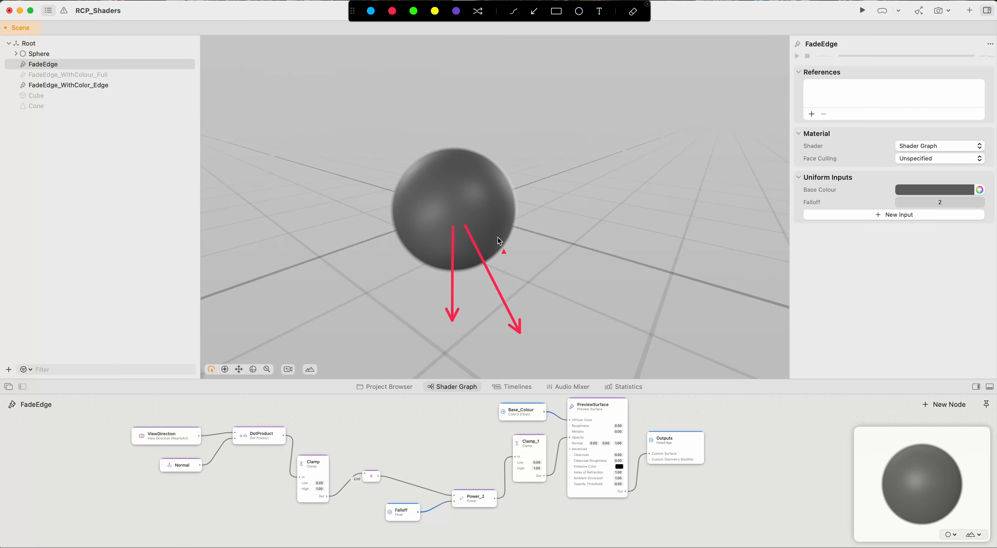
pyautogui.moveTo(483, 224)
pyautogui.mouseDown()
pyautogui.moveTo(558, 305)
pyautogui.moveTo(596, 275)
pyautogui.mouseUp()
pyautogui.moveTo(505, 211); pyautogui.dragTo(649, 258)
pyautogui.moveTo(517, 201); pyautogui.dragTo(701, 206)
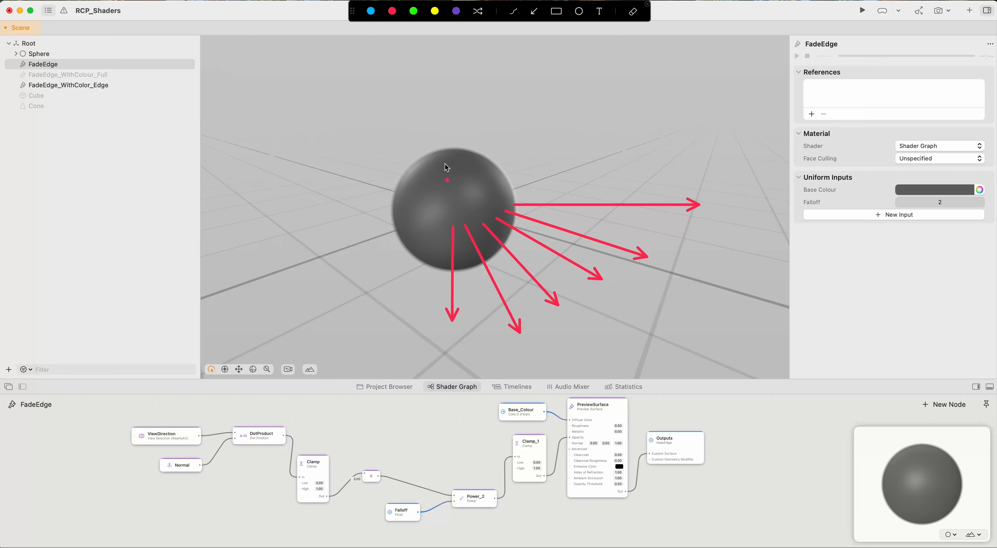
pyautogui.moveTo(454, 150); pyautogui.dragTo(454, 73)
pyautogui.moveTo(463, 155)
pyautogui.mouseDown()
pyautogui.moveTo(494, 84)
pyautogui.moveTo(549, 96)
pyautogui.mouseUp()
pyautogui.moveTo(490, 163); pyautogui.dragTo(591, 94)
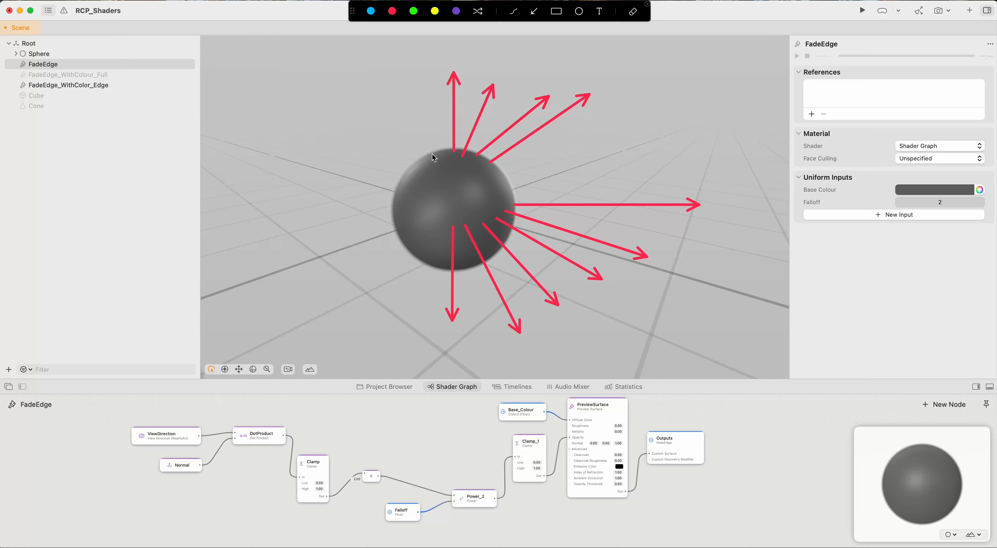
pyautogui.click(633, 12)
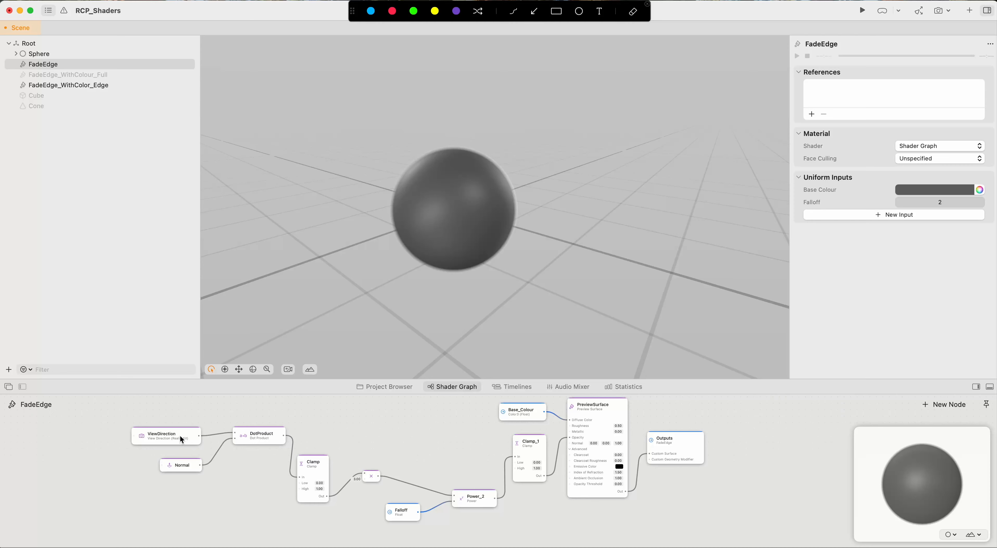
# Move the ViewDirection node slightly up so it lines up with the DotProduct input
pyautogui.moveTo(175, 431); pyautogui.dragTo(178, 428)
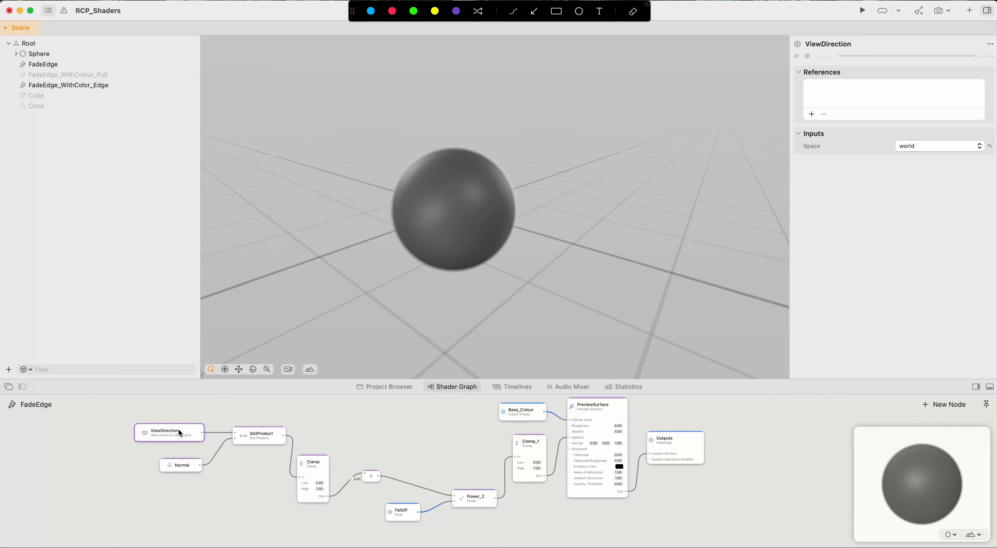
pyautogui.hotkey('ctrl', 's')
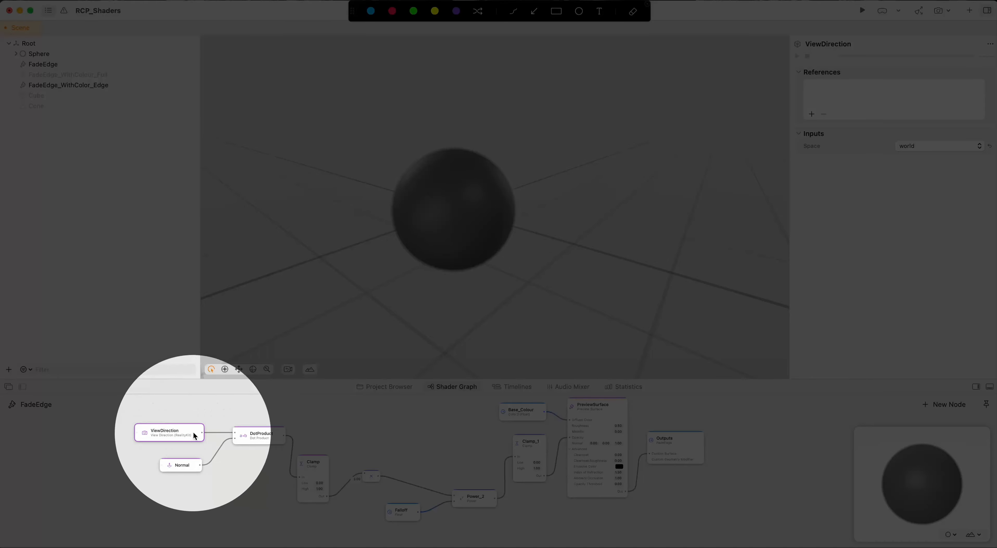
pyautogui.hotkey('ctrl', 's')
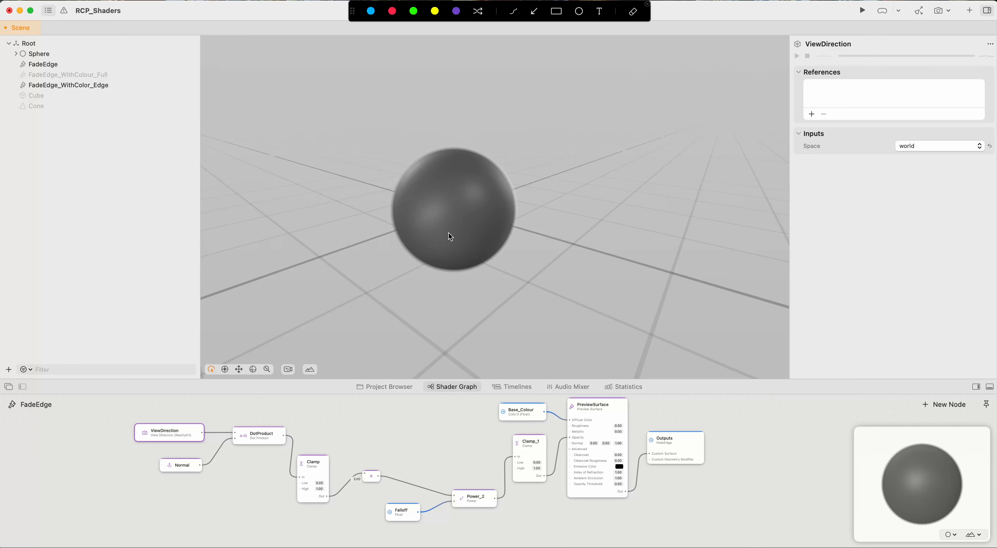
# Illustrate the dot product on the sphere with a red view arrow and blue arrows in differing directions, and clear the annotations
pyautogui.moveTo(449, 306); pyautogui.dragTo(452, 147)
pyautogui.moveTo(469, 152); pyautogui.dragTo(467, 304)
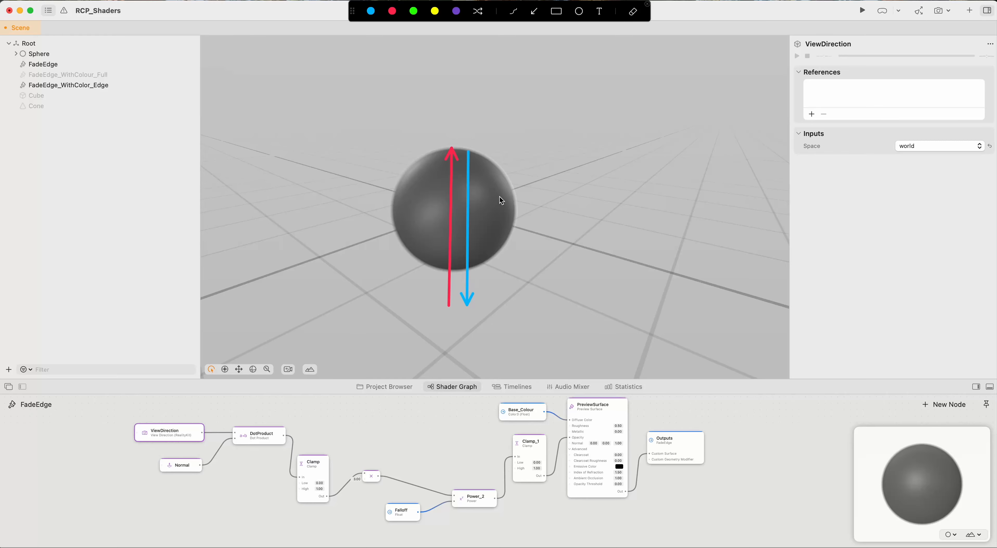
pyautogui.moveTo(469, 153); pyautogui.dragTo(470, 57)
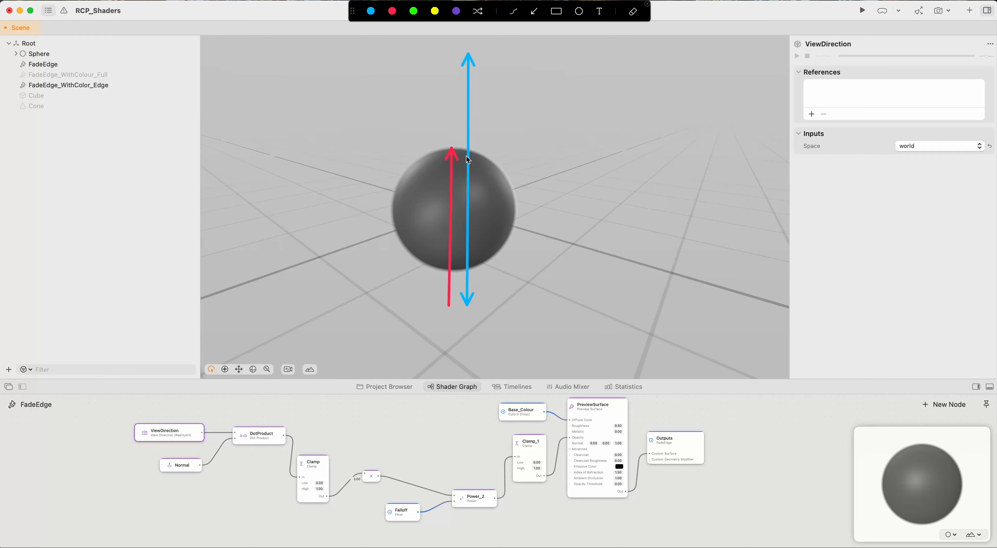
pyautogui.moveTo(468, 150); pyautogui.dragTo(635, 152)
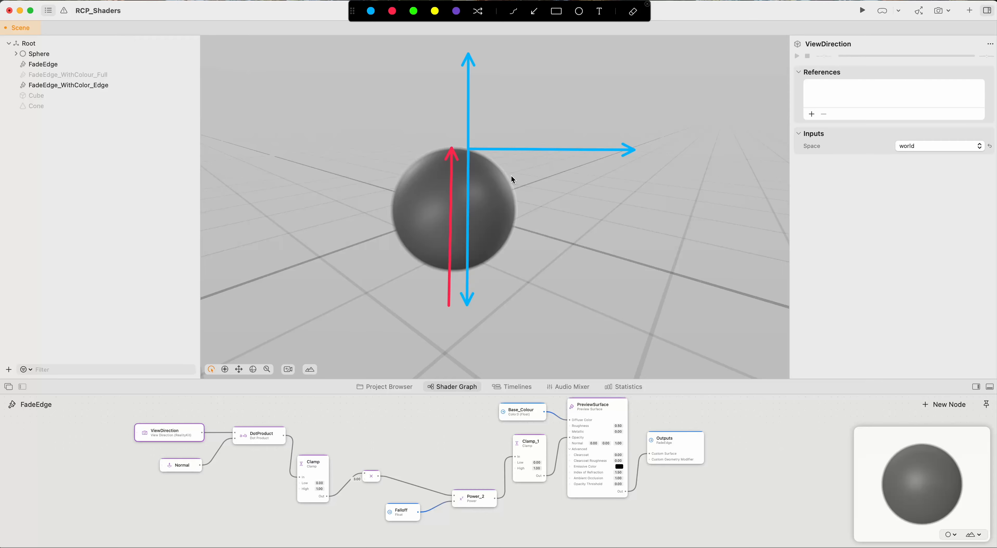
pyautogui.moveTo(469, 152)
pyautogui.mouseDown()
pyautogui.moveTo(498, 267)
pyautogui.moveTo(556, 118)
pyautogui.moveTo(571, 207)
pyautogui.mouseUp()
pyautogui.moveTo(489, 75); pyautogui.dragTo(490, 52)
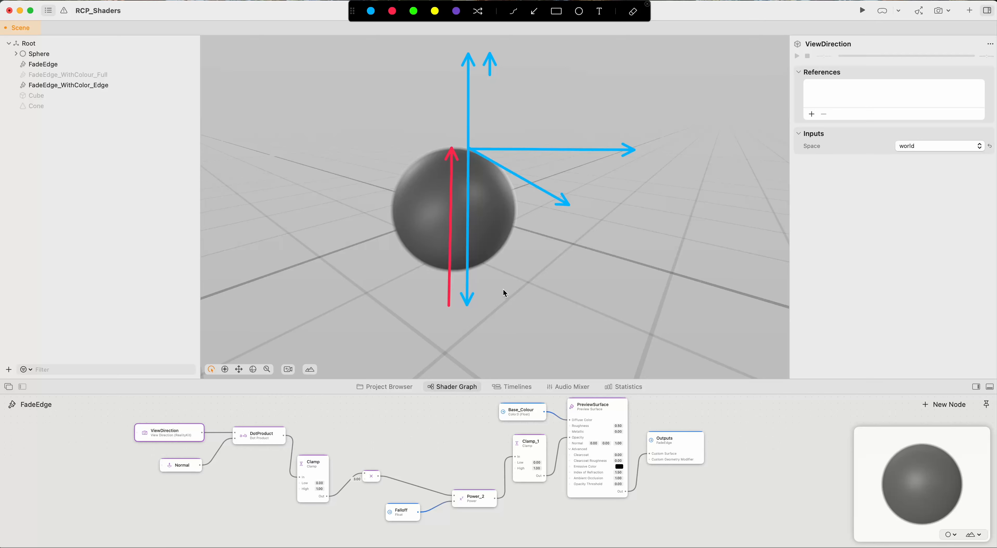
pyautogui.moveTo(491, 277); pyautogui.dragTo(491, 309)
pyautogui.moveTo(601, 131); pyautogui.dragTo(641, 132)
pyautogui.click(637, 15)
pyautogui.click(638, 15)
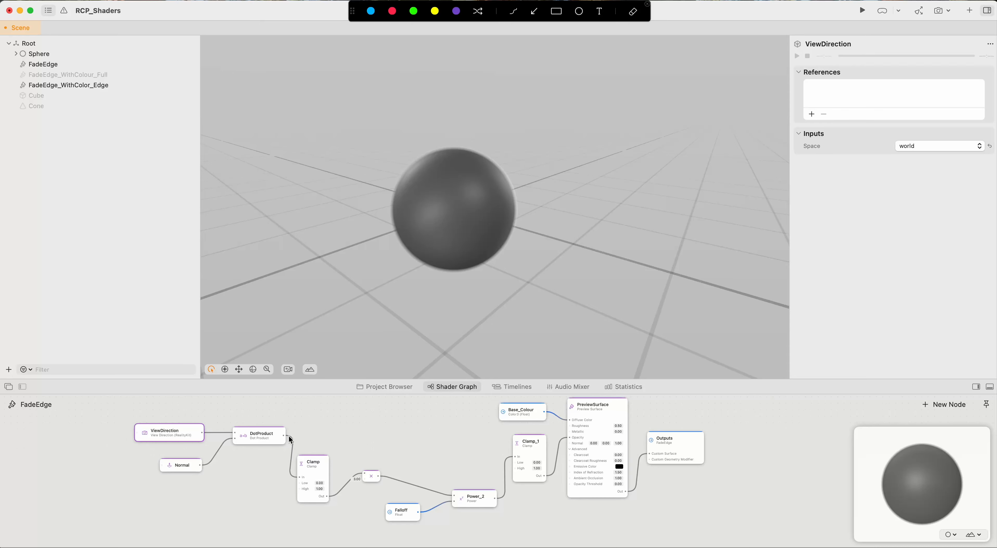
# Connect the DotProduct output directly to the PreviewSurface Opacity and mark the sphere's normals with blue arrows from centre to edge
pyautogui.moveTo(284, 435); pyautogui.dragTo(569, 437)
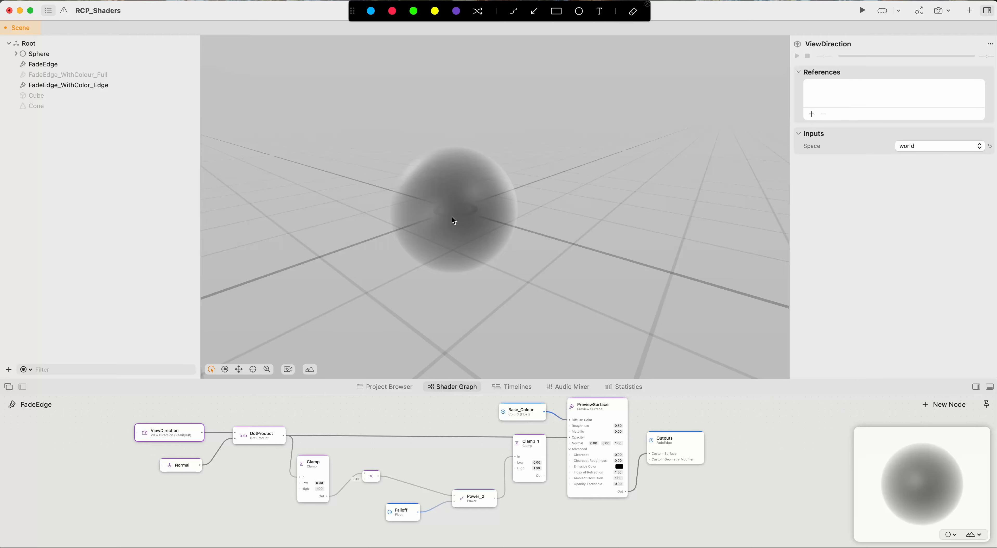
pyautogui.moveTo(454, 211); pyautogui.dragTo(454, 283)
pyautogui.moveTo(518, 209); pyautogui.dragTo(615, 210)
pyautogui.moveTo(465, 214)
pyautogui.mouseDown()
pyautogui.moveTo(502, 294)
pyautogui.moveTo(539, 300)
pyautogui.mouseUp()
pyautogui.moveTo(499, 213); pyautogui.dragTo(576, 283)
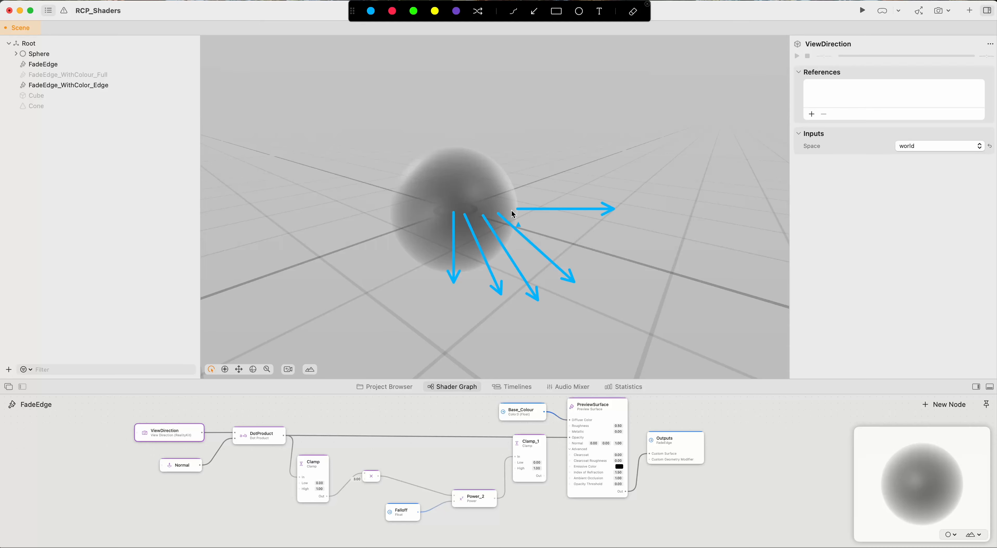
pyautogui.moveTo(509, 209); pyautogui.dragTo(583, 251)
# Try the Clamp output as the PreviewSurface Opacity input with two more annotation arrows, and revert both the arrows and the connection
pyautogui.moveTo(327, 496); pyautogui.dragTo(570, 438)
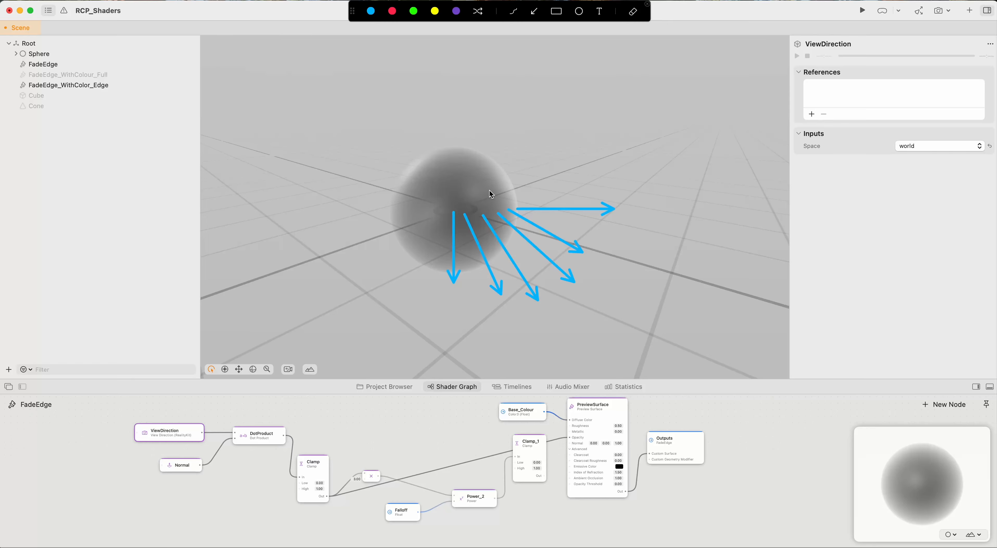
pyautogui.moveTo(519, 200); pyautogui.dragTo(565, 144)
pyautogui.moveTo(512, 174); pyautogui.dragTo(536, 121)
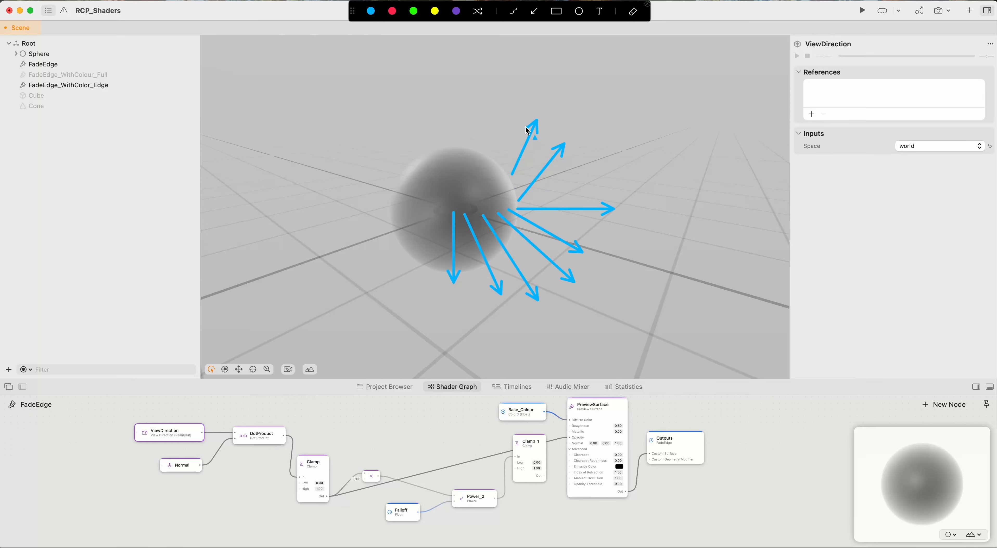
pyautogui.click(632, 12)
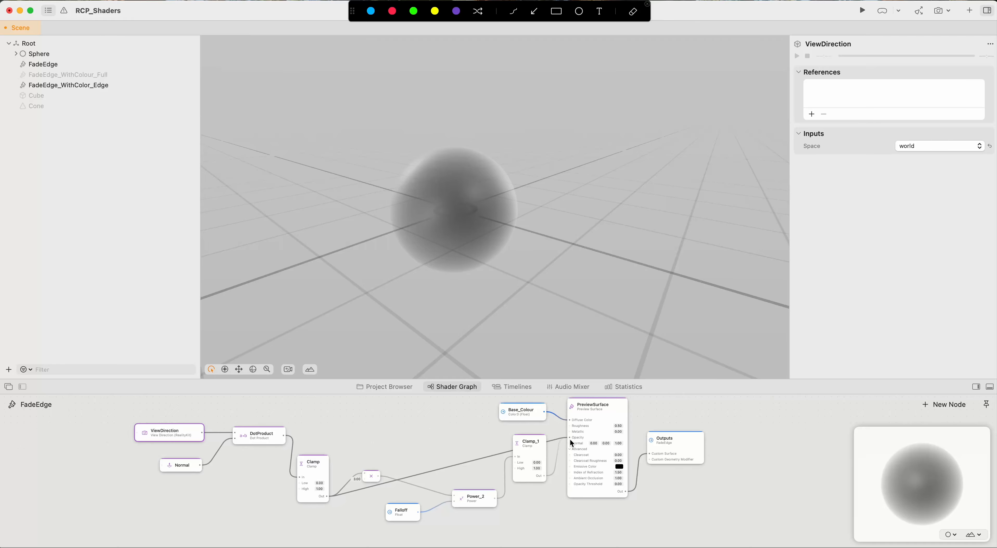
pyautogui.press('super+z')
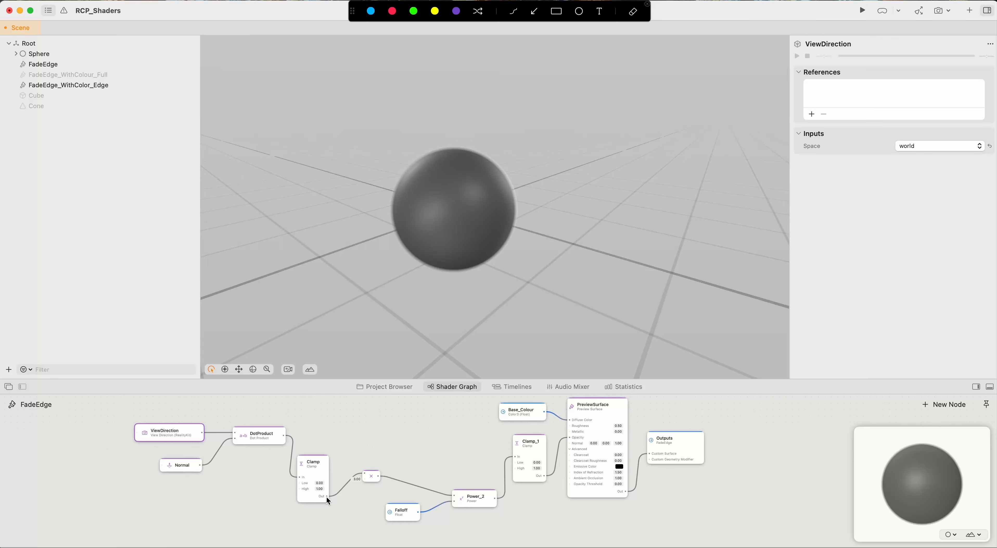
# Connect the Clamp output to the PreviewSurface Opacity and annotate the sphere's centre and edge with blue arrows
pyautogui.moveTo(327, 495); pyautogui.dragTo(574, 438)
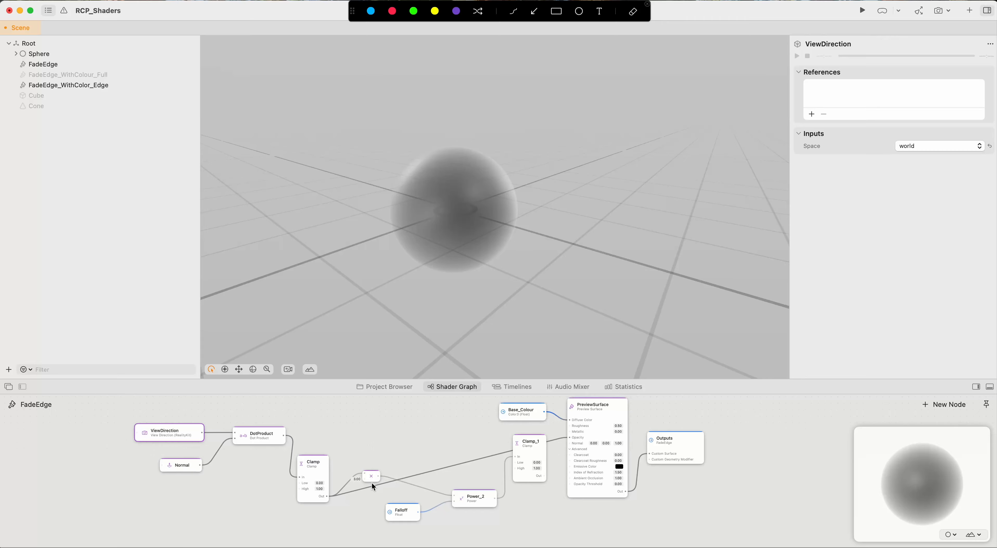
pyautogui.moveTo(454, 214); pyautogui.dragTo(456, 293)
pyautogui.moveTo(518, 210); pyautogui.dragTo(579, 220)
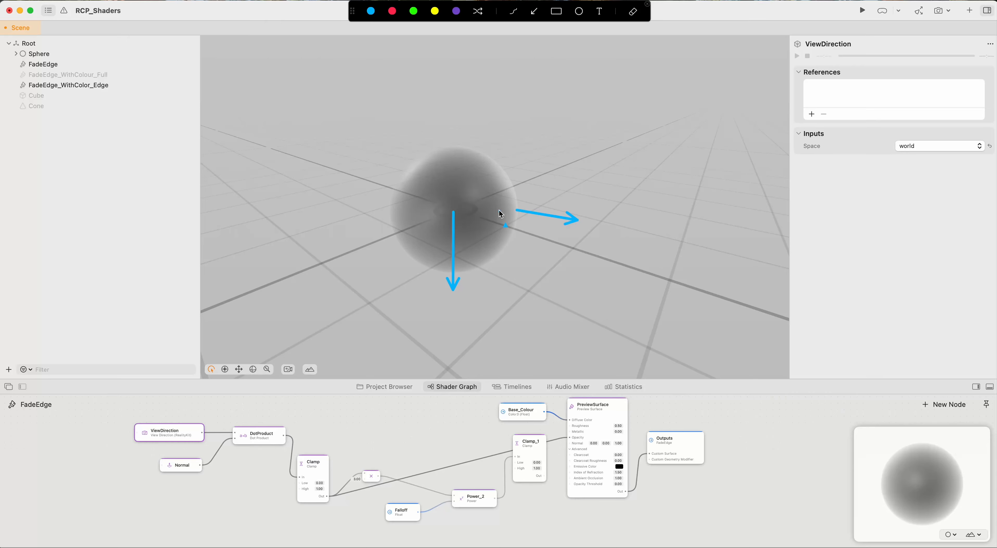
pyautogui.moveTo(499, 210)
pyautogui.mouseDown()
pyautogui.moveTo(562, 309)
pyautogui.moveTo(521, 261)
pyautogui.moveTo(525, 280)
pyautogui.moveTo(511, 197)
pyautogui.mouseUp()
pyautogui.click(635, 12)
pyautogui.moveTo(509, 292)
pyautogui.mouseDown()
pyautogui.moveTo(508, 216)
pyautogui.moveTo(496, 214)
pyautogui.mouseUp()
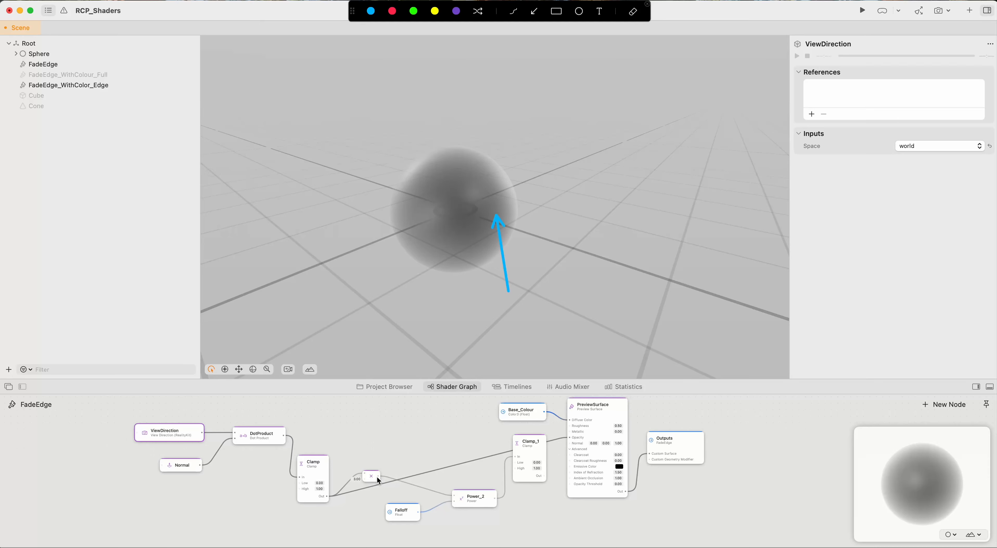
# Compare the Multiply and Clamp outputs as the PreviewSurface Opacity input, and undo the rewiring
pyautogui.moveTo(379, 475); pyautogui.dragTo(516, 456)
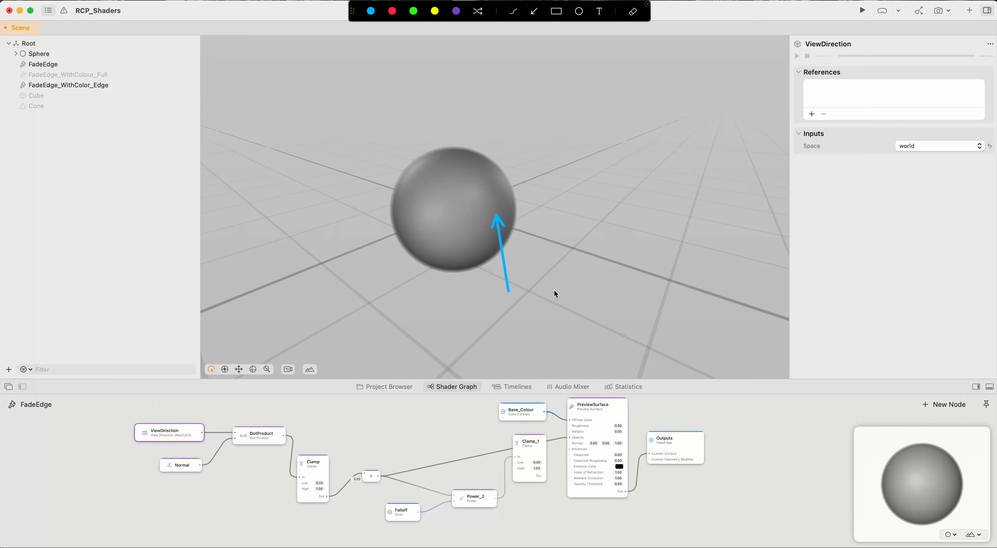
pyautogui.click(548, 226)
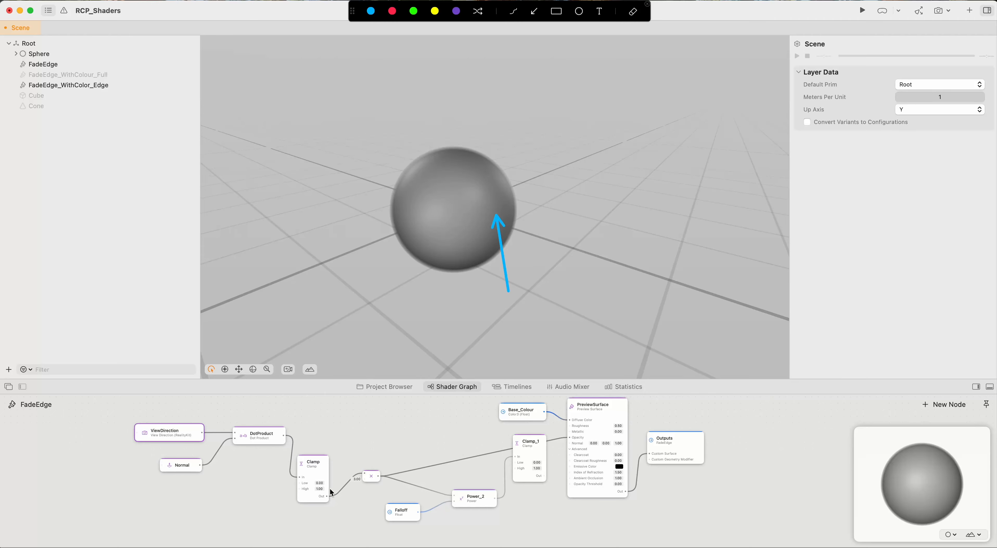
pyautogui.moveTo(326, 496); pyautogui.dragTo(570, 438)
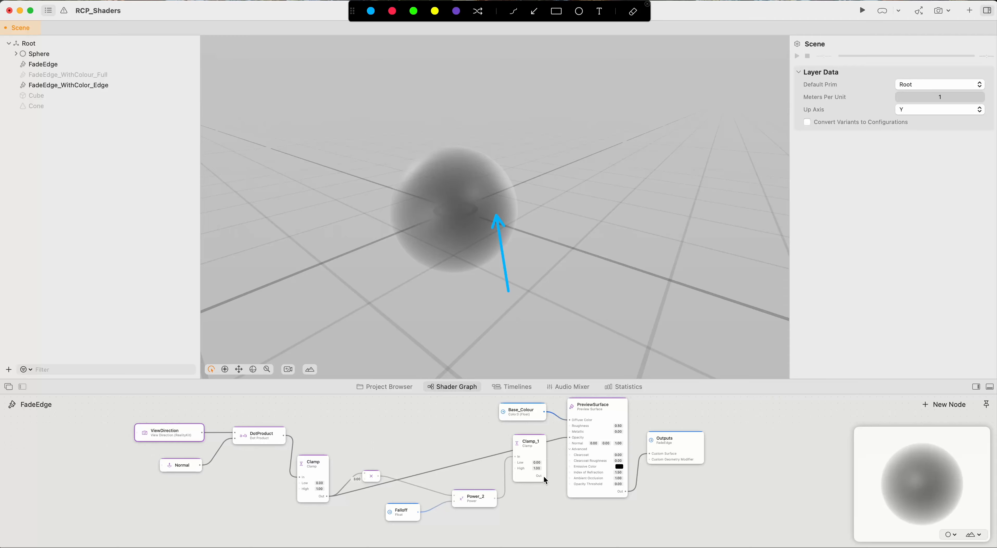
pyautogui.press('super+z')
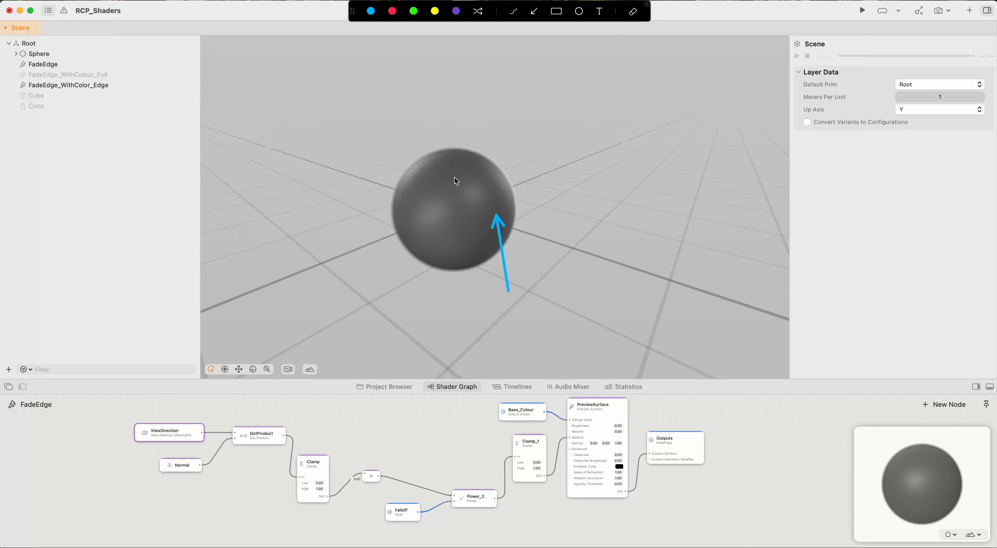
# Connect the Multiply output directly to the PreviewSurface Opacity and add a blue arrow at the sphere's edge
pyautogui.moveTo(378, 475); pyautogui.dragTo(569, 437)
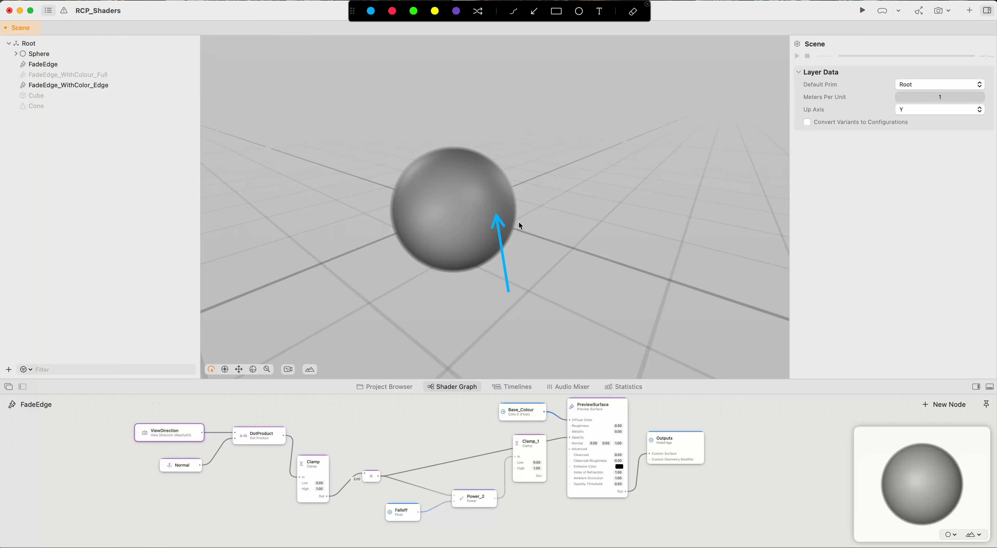
pyautogui.moveTo(523, 274); pyautogui.dragTo(516, 211)
# Try 2 and 4 as the Multiply node's second input, and restore it to 3
pyautogui.click(350, 480)
pyautogui.write('2')
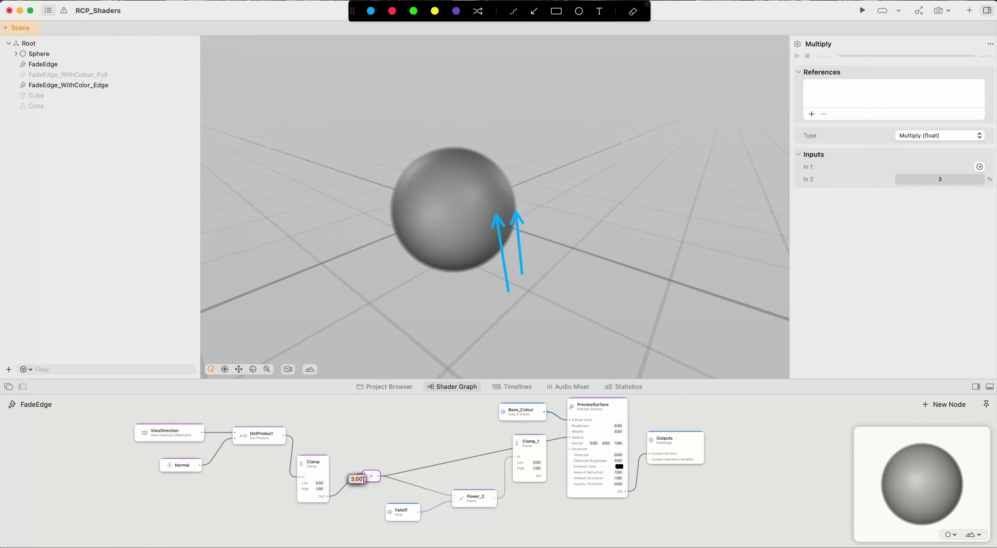
pyautogui.press('Return')
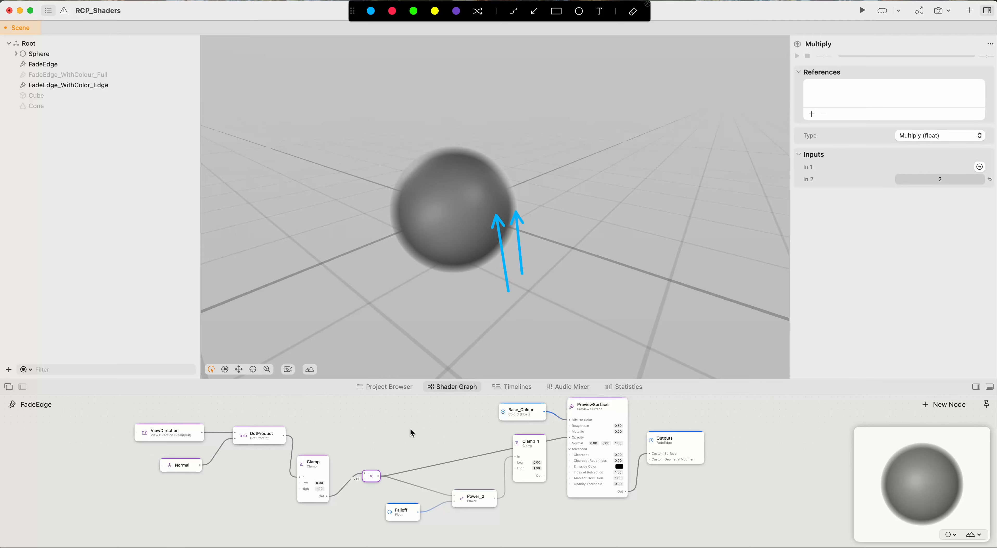
pyautogui.click(356, 480)
pyautogui.write('4')
pyautogui.press('Return')
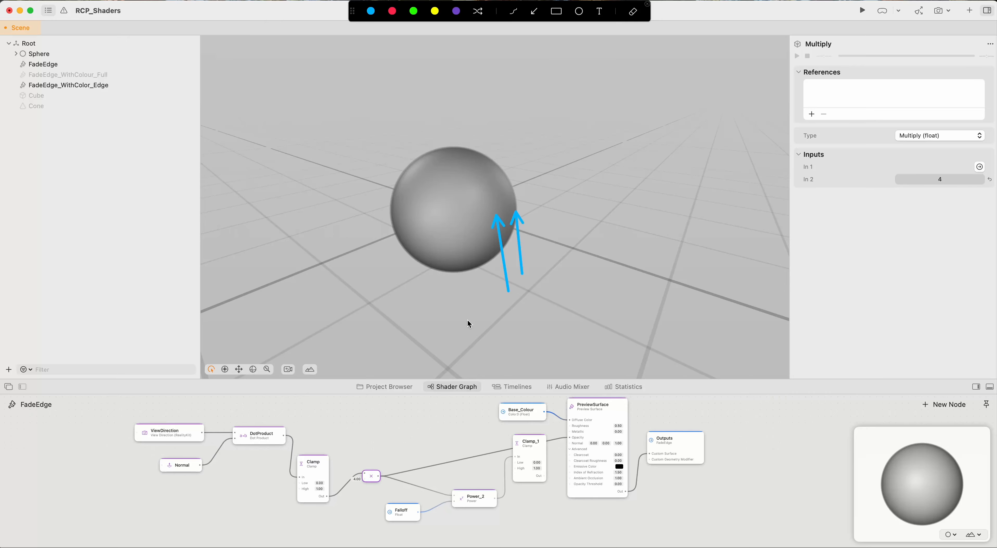
pyautogui.click(357, 478)
pyautogui.write('3')
pyautogui.press('Return')
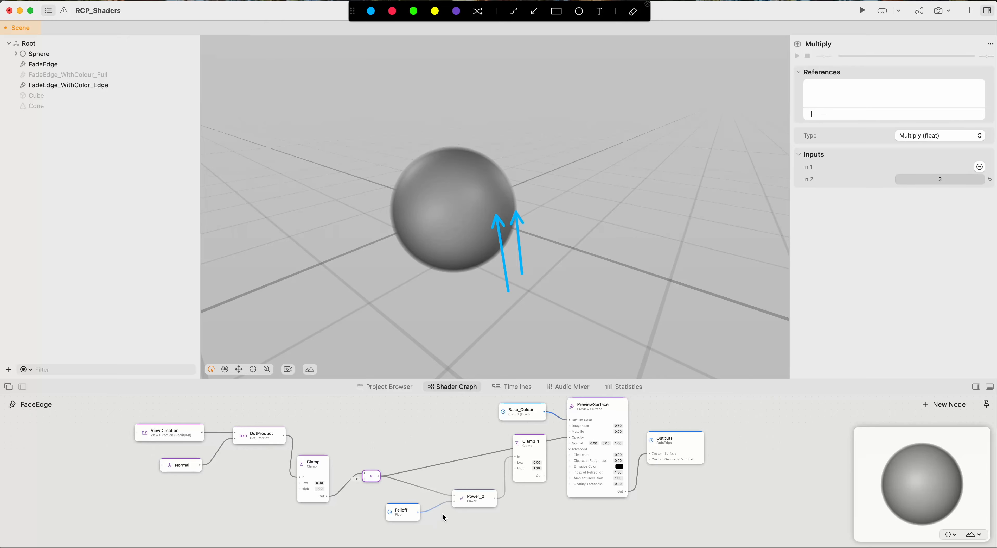
pyautogui.click(443, 496)
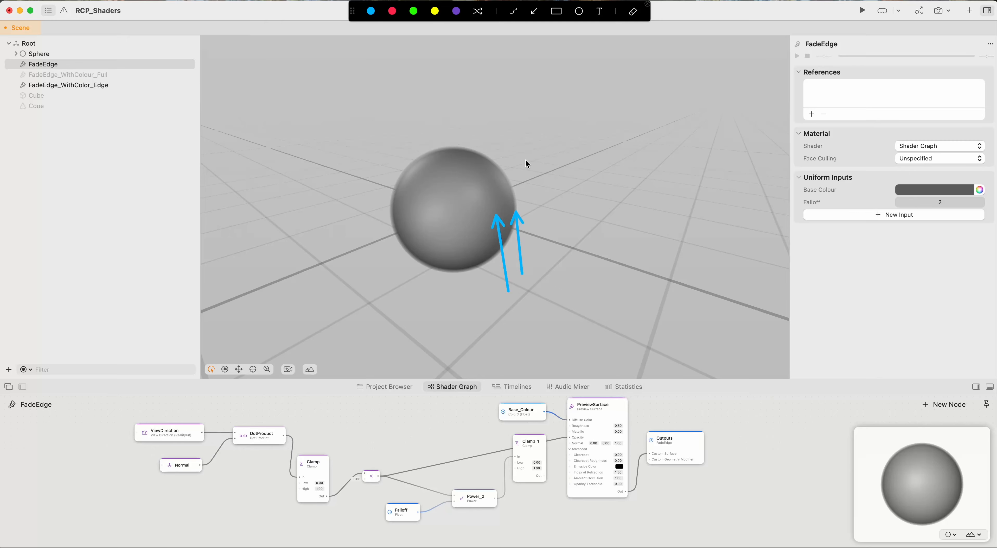
# Clear the annotation arrows and mark the sphere's fading edge band with three new blue arrows
pyautogui.scroll(5, 521, 197)
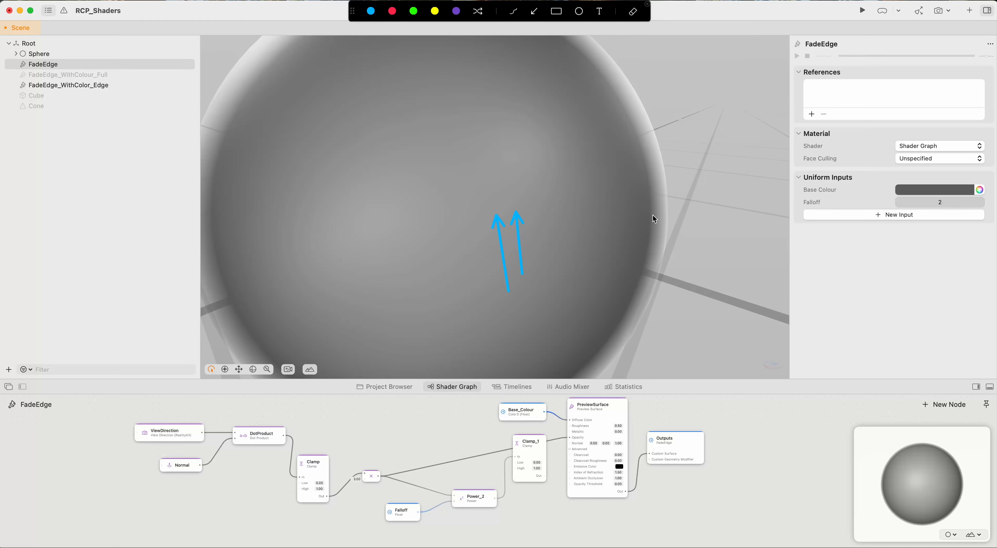
pyautogui.click(633, 13)
pyautogui.click(634, 15)
pyautogui.moveTo(675, 315); pyautogui.dragTo(650, 212)
pyautogui.moveTo(730, 307)
pyautogui.mouseDown()
pyautogui.moveTo(669, 206)
pyautogui.moveTo(668, 213)
pyautogui.mouseUp()
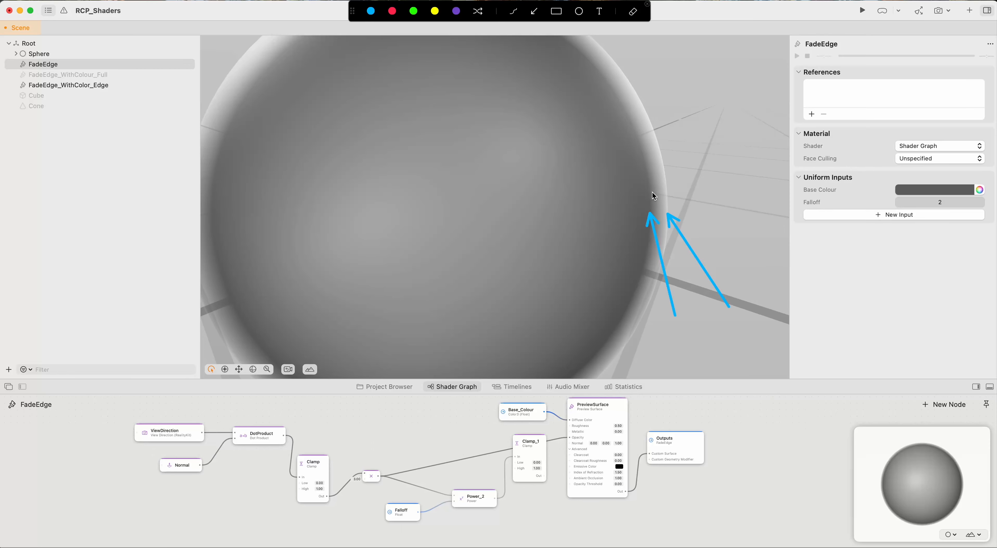
pyautogui.moveTo(651, 192); pyautogui.dragTo(666, 191)
# Compare the Clamp_1 and Multiply outputs as the PreviewSurface Opacity input, adding another blue arrow at the sphere's edge
pyautogui.moveTo(573, 438); pyautogui.dragTo(570, 438)
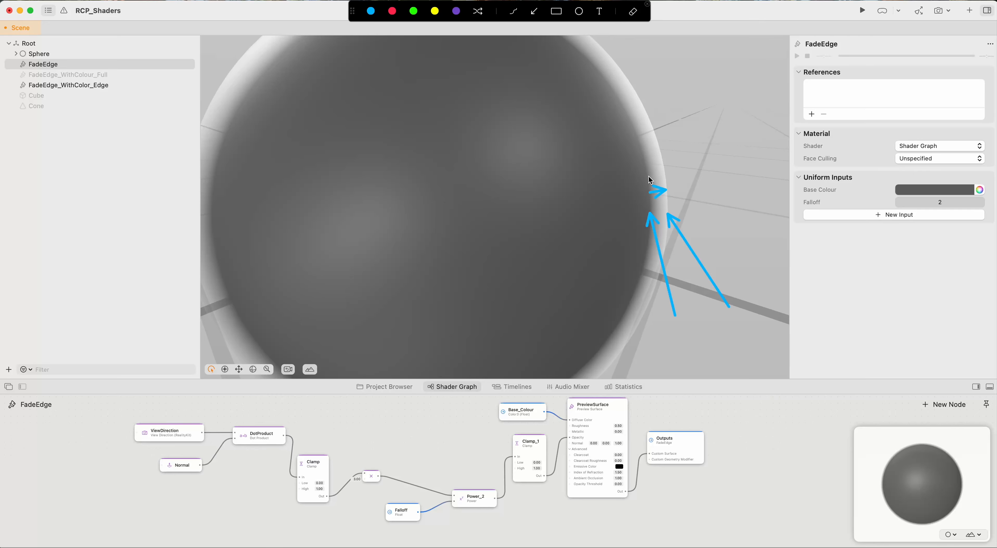
pyautogui.moveTo(694, 121); pyautogui.dragTo(648, 164)
pyautogui.moveTo(379, 475); pyautogui.dragTo(570, 438)
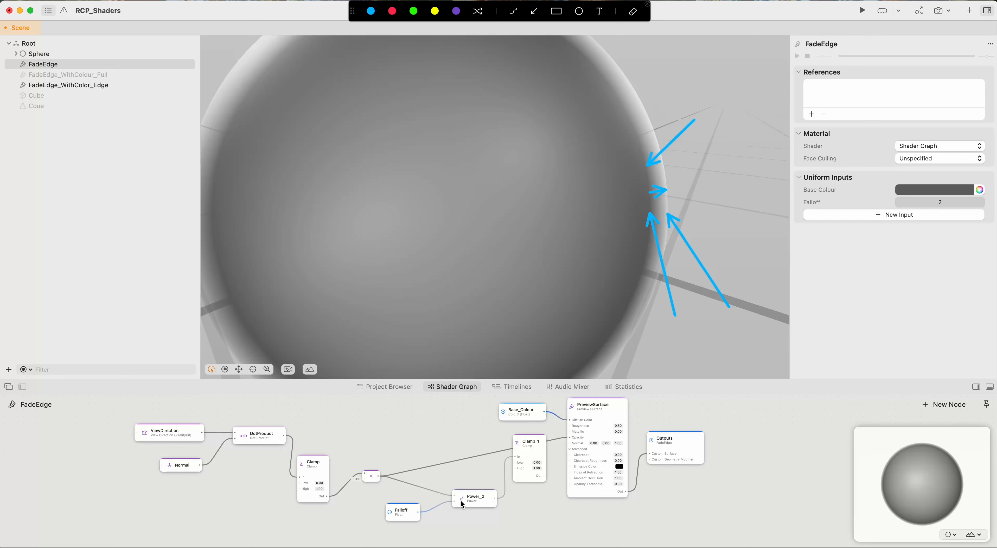
# Spotlight the Power_2 node and its Falloff input to examine their role in the graph
pyautogui.hotkey('ctrl', 's')
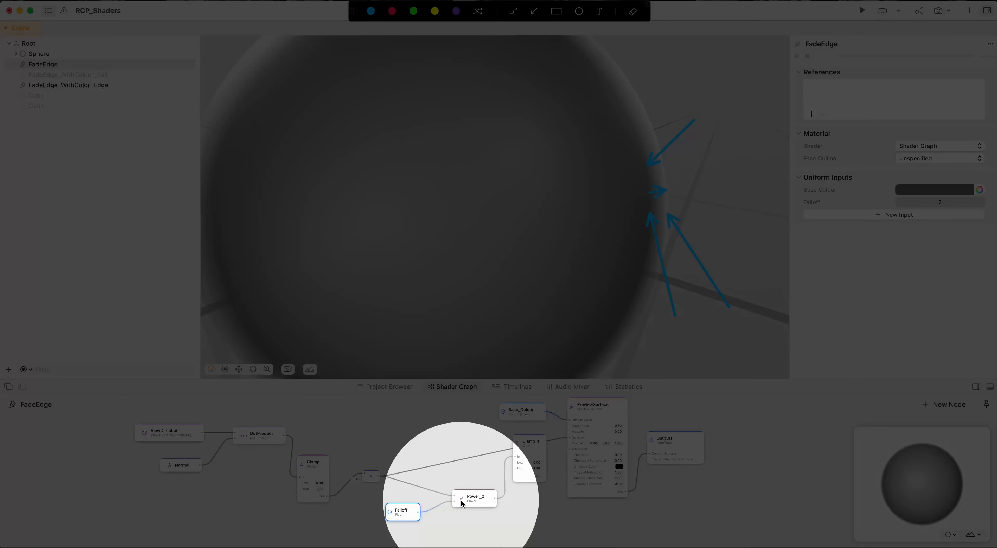
pyautogui.moveTo(461, 499)
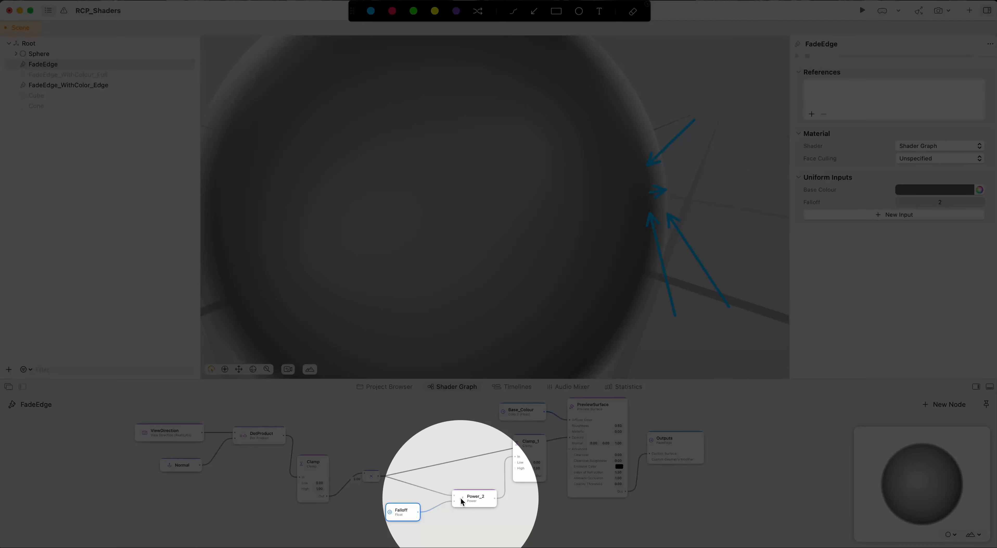
pyautogui.press('Escape')
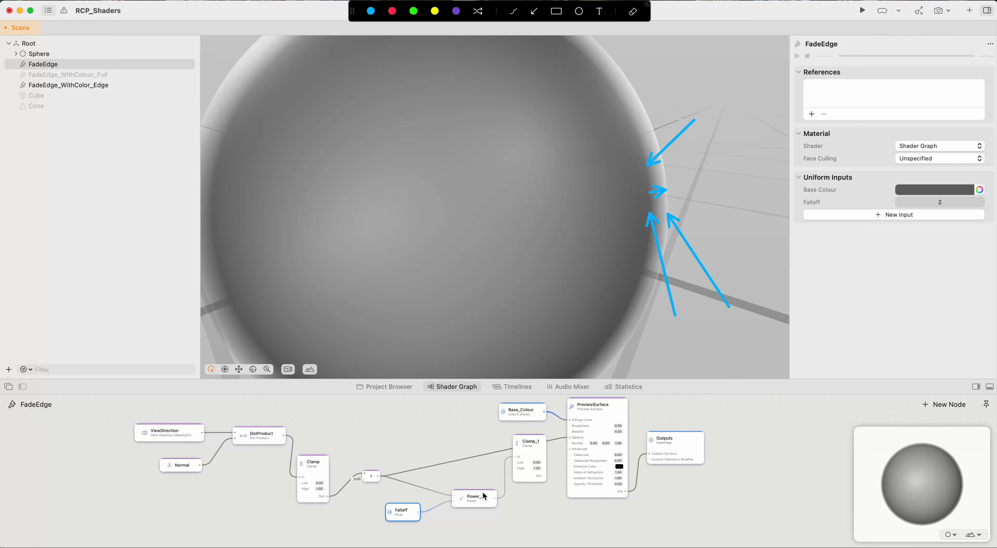
# Compare the Power_2 and Multiply outputs as the PreviewSurface Opacity input, and clear the annotation arrows
pyautogui.moveTo(496, 499); pyautogui.dragTo(570, 438)
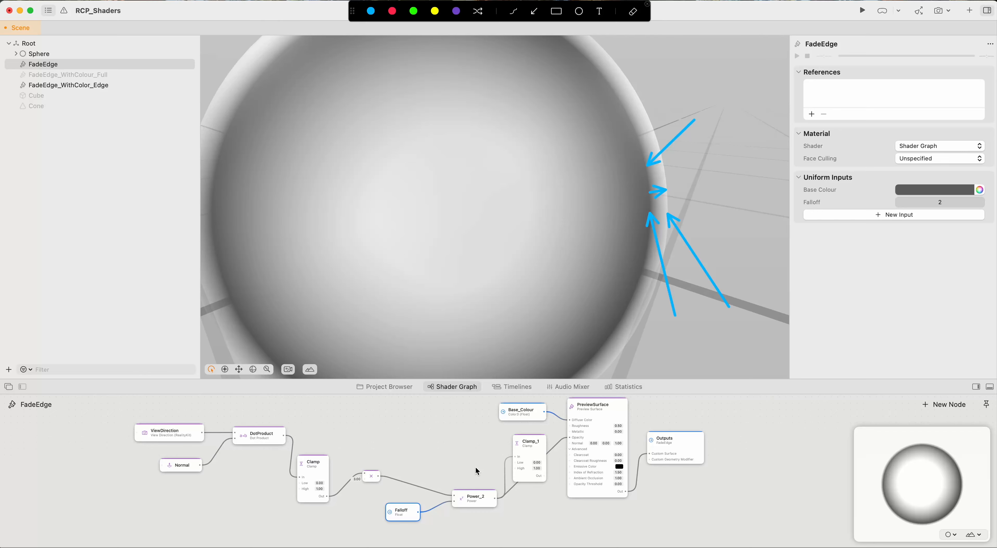
pyautogui.click(635, 13)
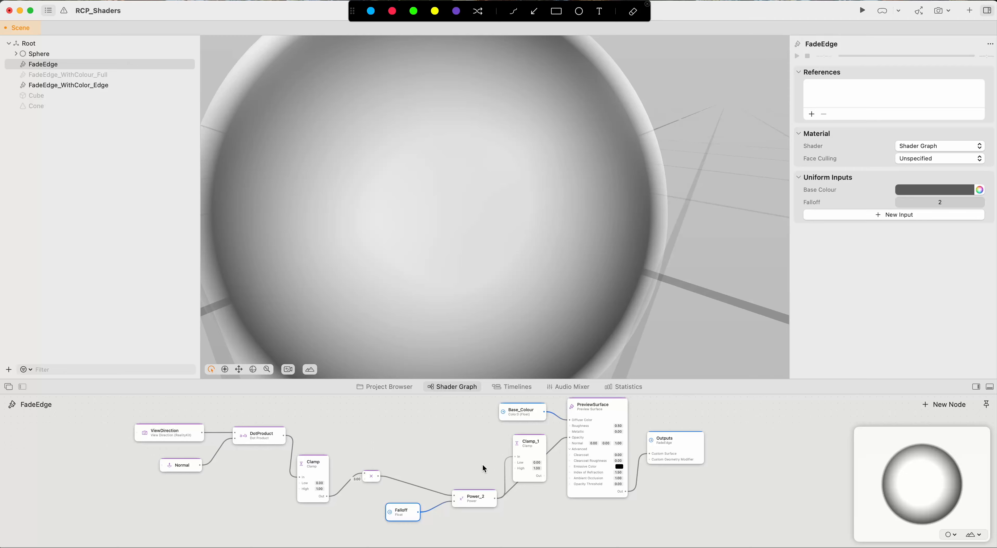
pyautogui.moveTo(378, 476); pyautogui.dragTo(570, 437)
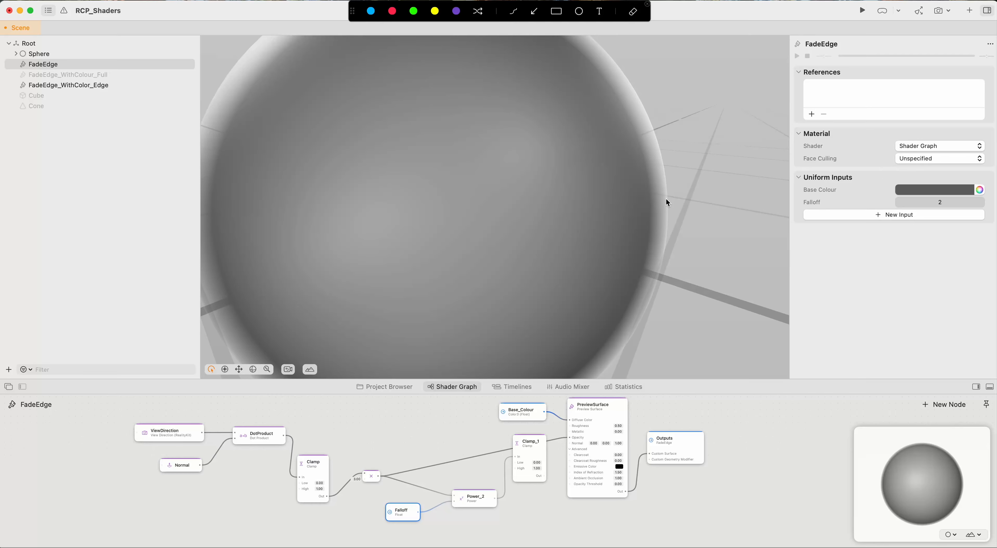
pyautogui.moveTo(494, 499); pyautogui.dragTo(570, 437)
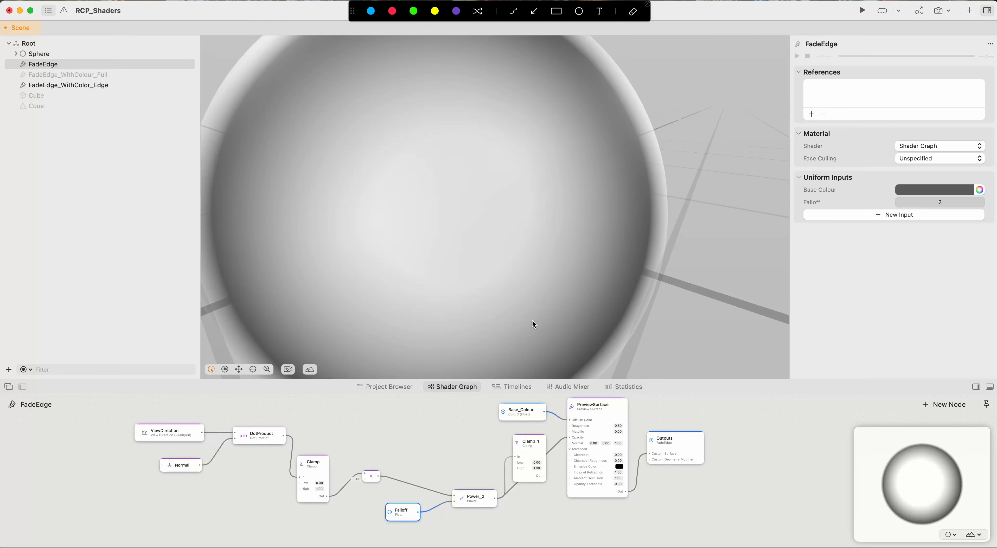
# Reconnect the Clamp_1 output to the PreviewSurface Opacity
pyautogui.scroll(-5, 583, 260)
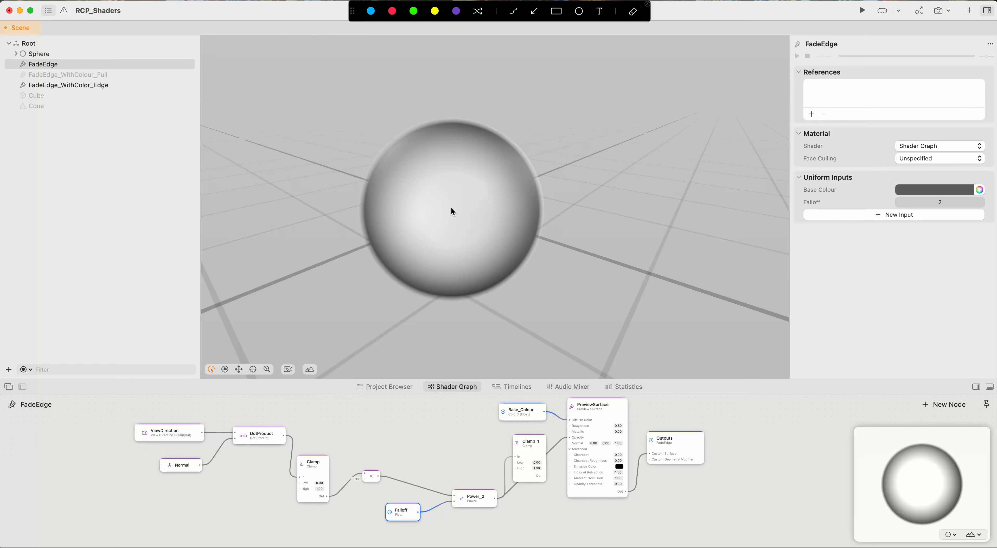
pyautogui.moveTo(539, 459); pyautogui.dragTo(571, 438)
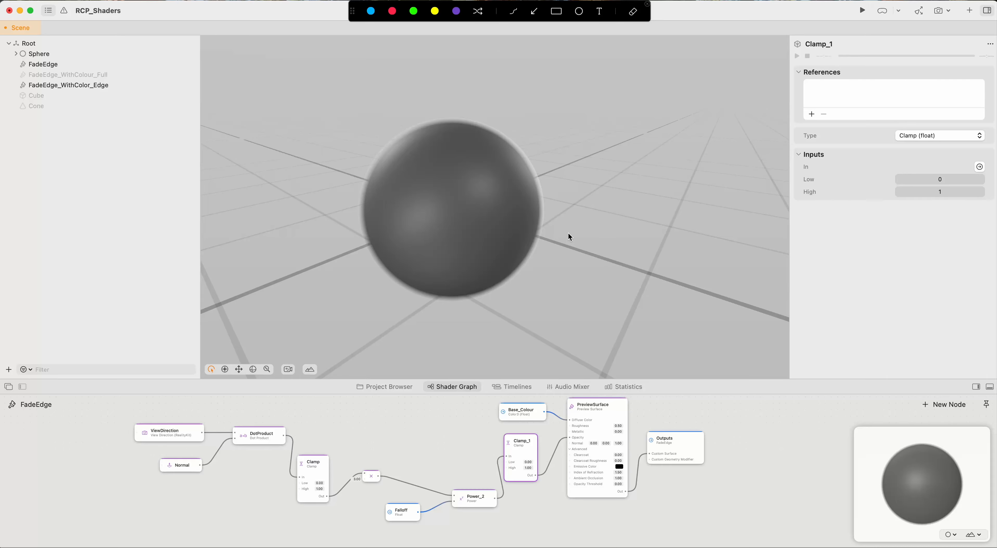
# Add a Float uniform input named Feathered_Size to the FadeEdge material
pyautogui.click(400, 508)
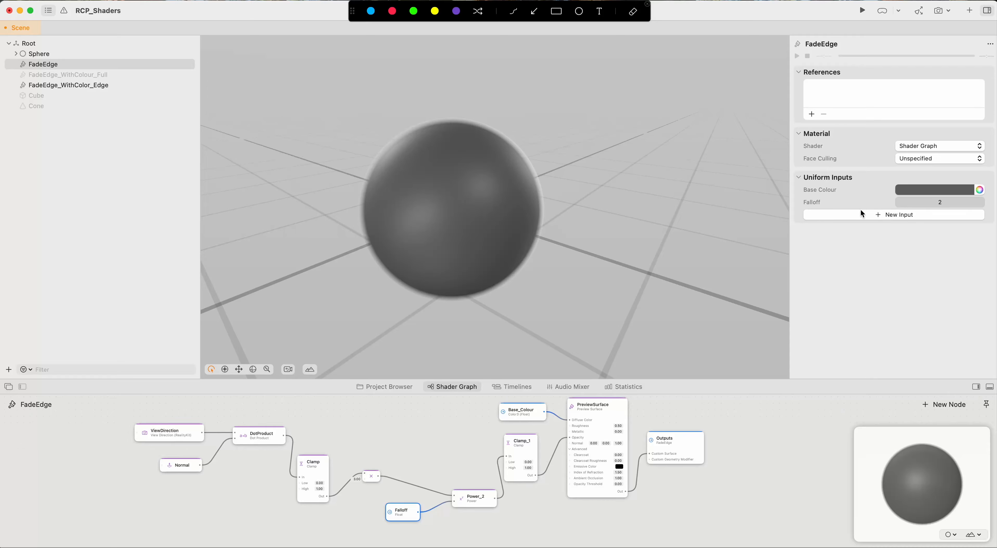
pyautogui.click(854, 216)
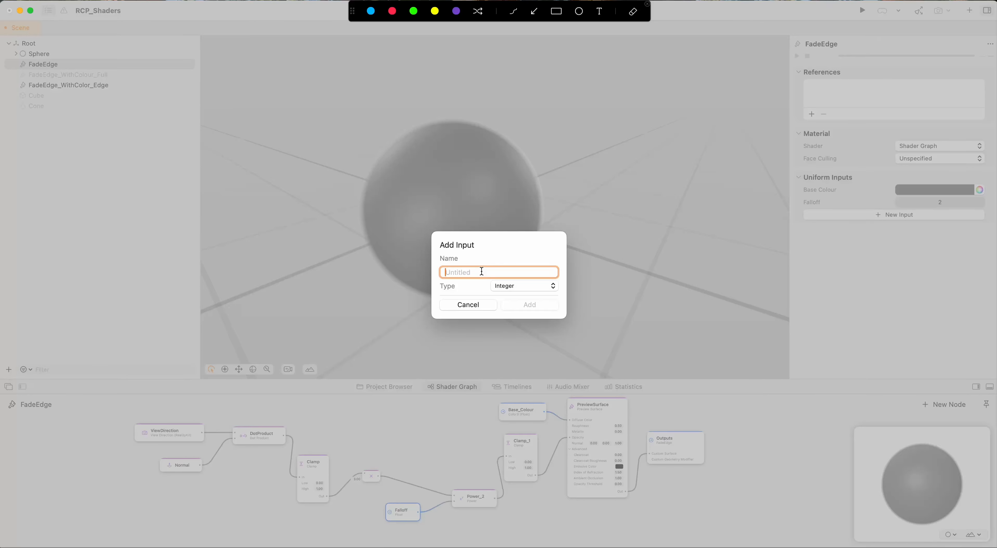
pyautogui.write('Feathered')
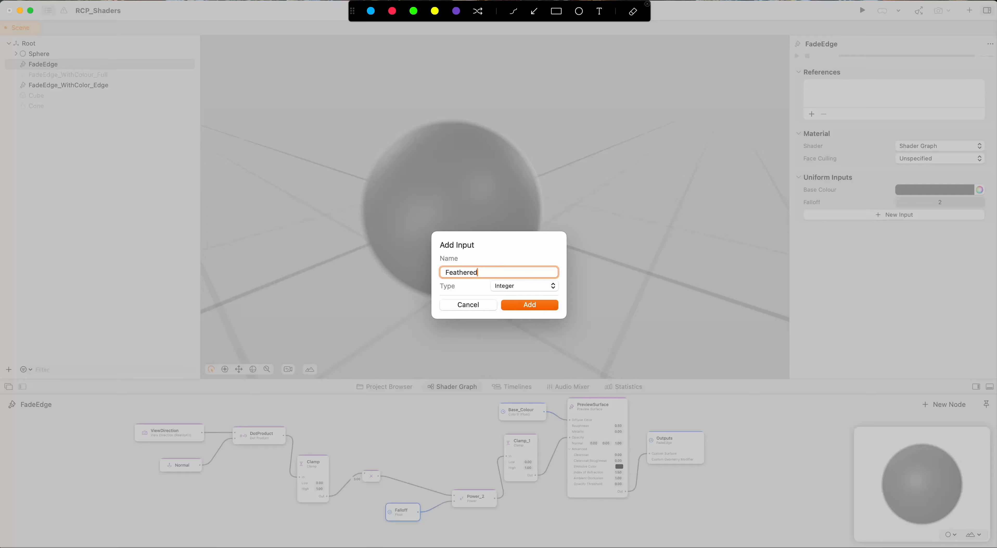
pyautogui.write(' Size')
pyautogui.click(512, 288)
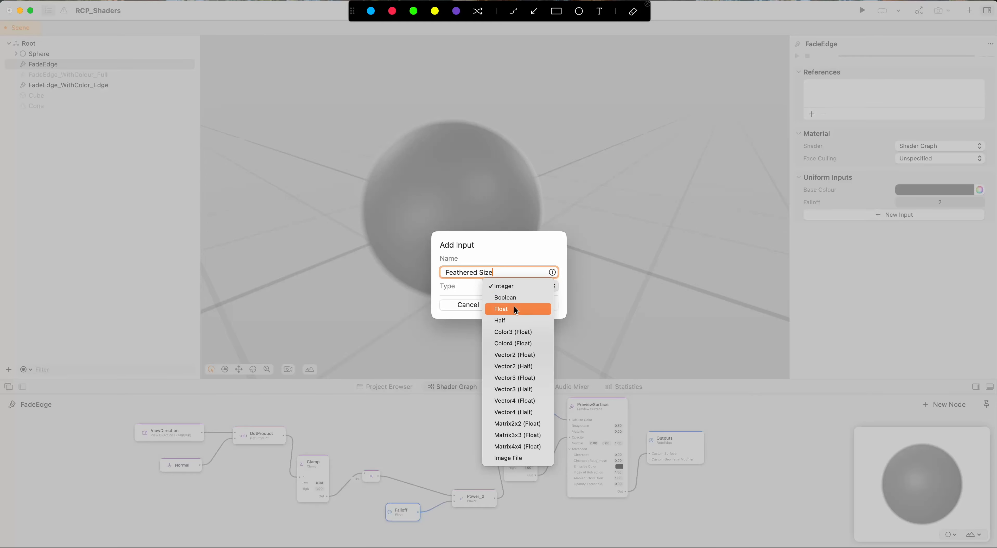
pyautogui.click(517, 307)
pyautogui.click(516, 285)
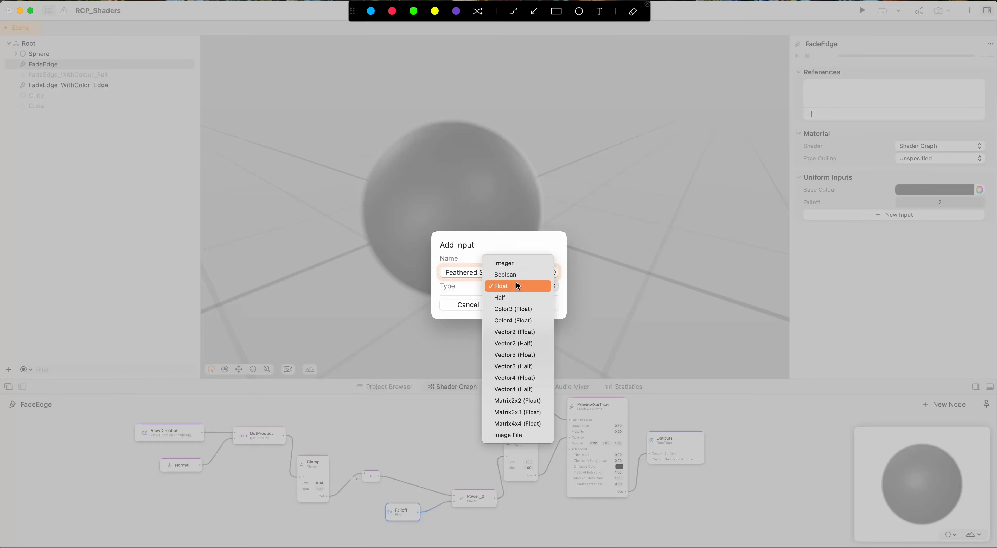
pyautogui.click(476, 273)
pyautogui.press('Delete')
pyautogui.write('_')
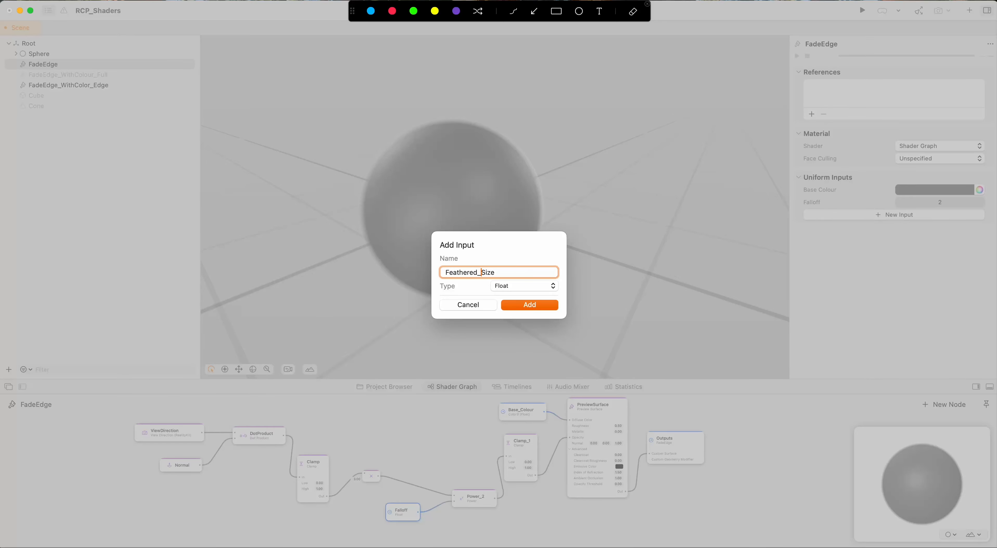
pyautogui.click(522, 304)
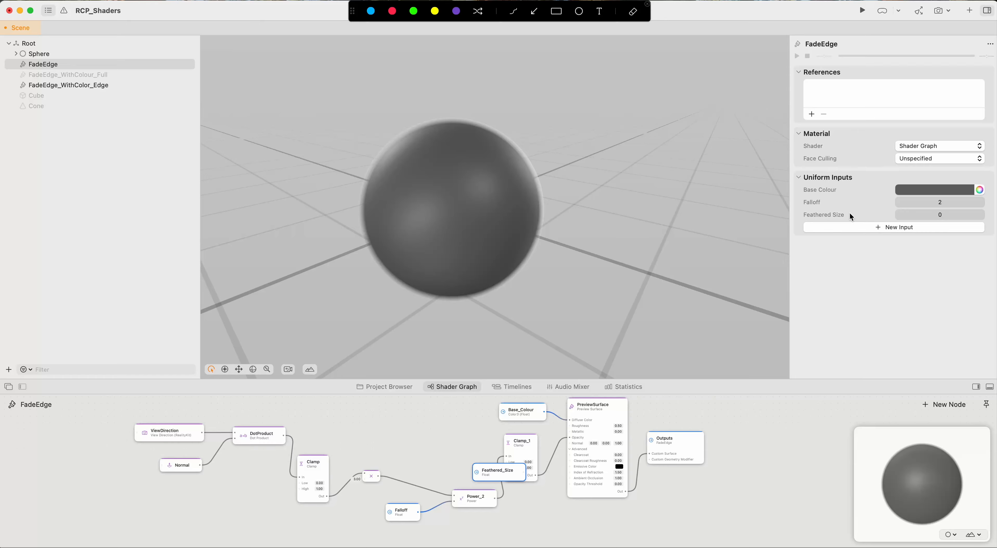
# Place the Feathered_Size node above the Clamp and Multiply nodes and connect it to Multiply's second input
pyautogui.moveTo(479, 480); pyautogui.dragTo(331, 429)
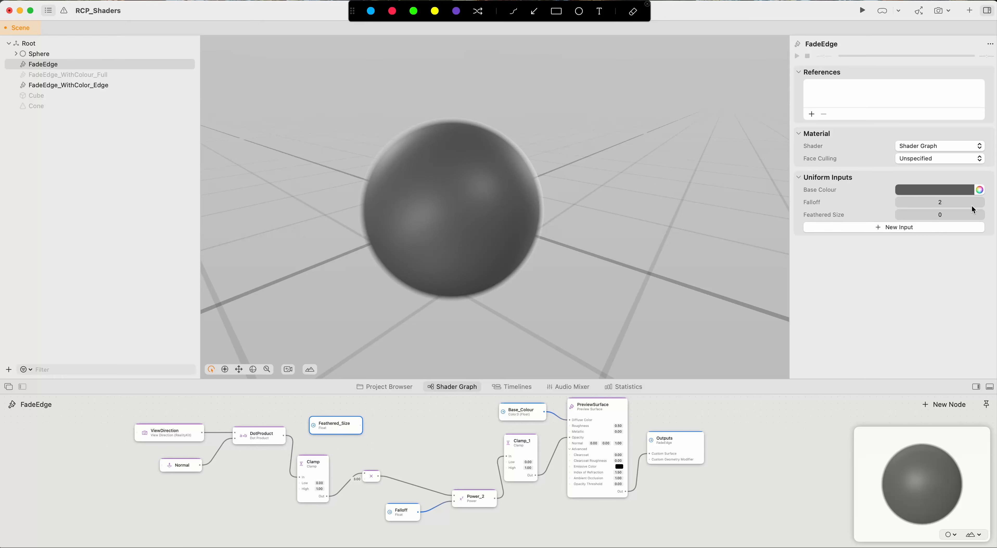
pyautogui.click(953, 214)
pyautogui.moveTo(361, 425); pyautogui.dragTo(364, 479)
# Try Feathered Size values of 1, 2 and 4, and settle on 3
pyautogui.press('BackSpace')
pyautogui.write('10')
pyautogui.press('BackSpace')
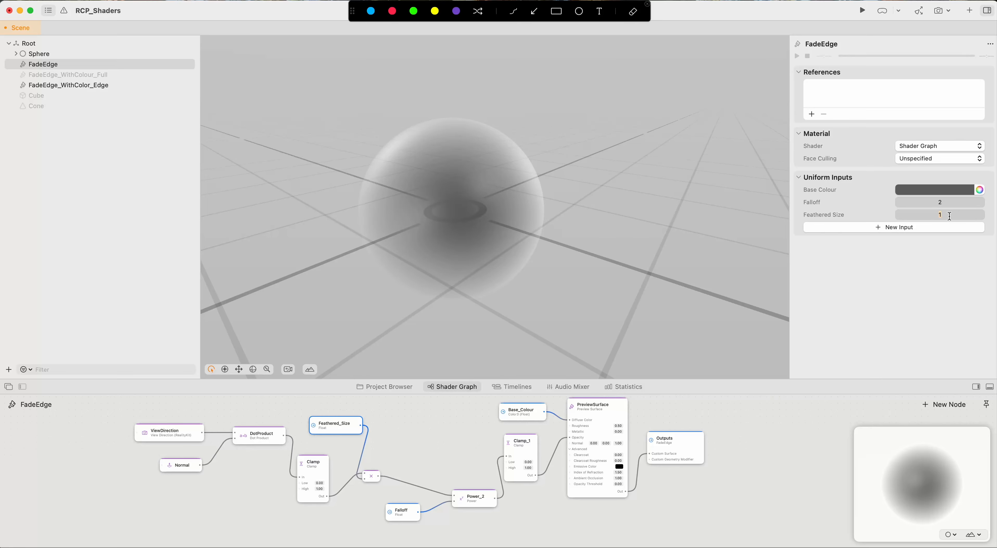
pyautogui.press('BackSpace')
pyautogui.write('2')
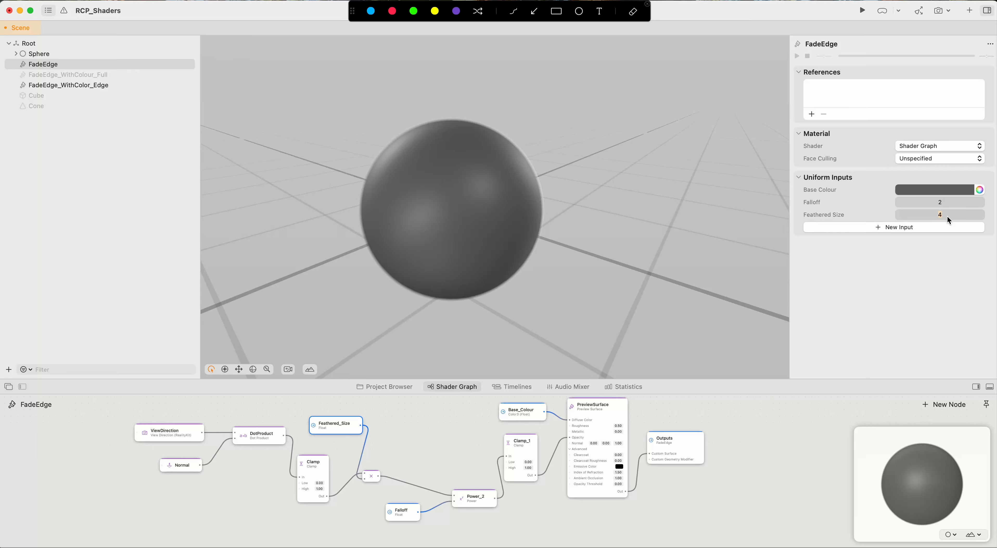
pyautogui.press('BackSpace')
pyautogui.write('3')
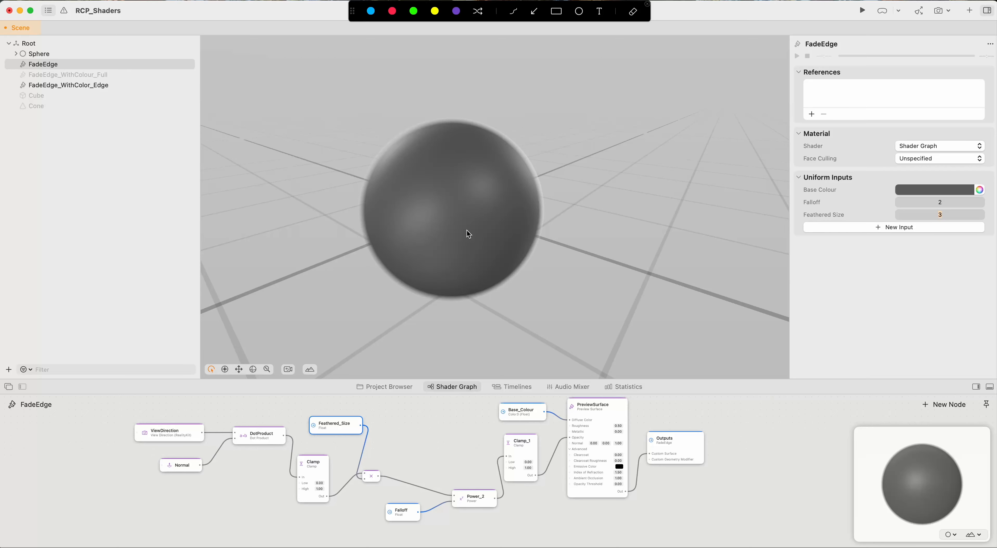
# Activate the Cube in the scene and inspect the FadeEdge material on it from several angles
pyautogui.click(110, 98)
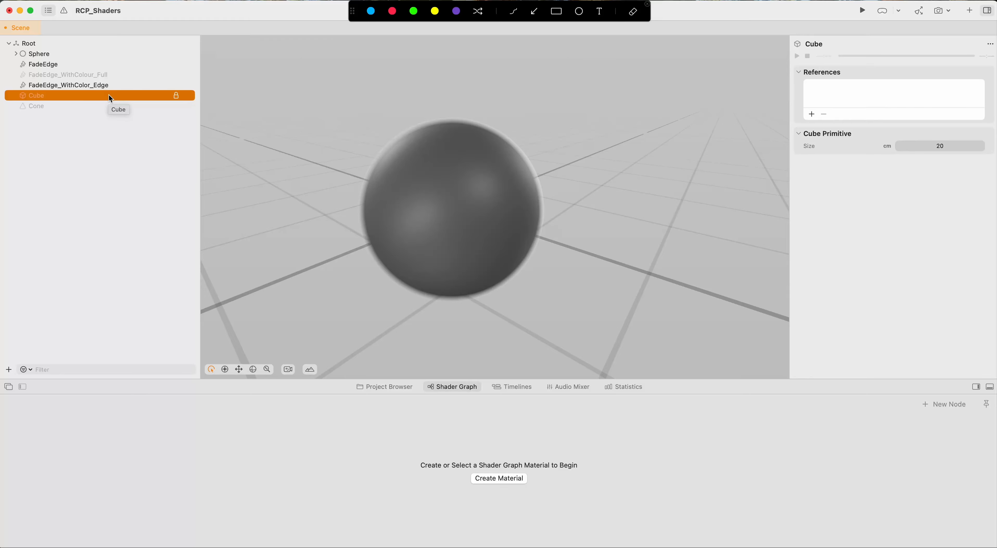
pyautogui.rightClick(108, 94)
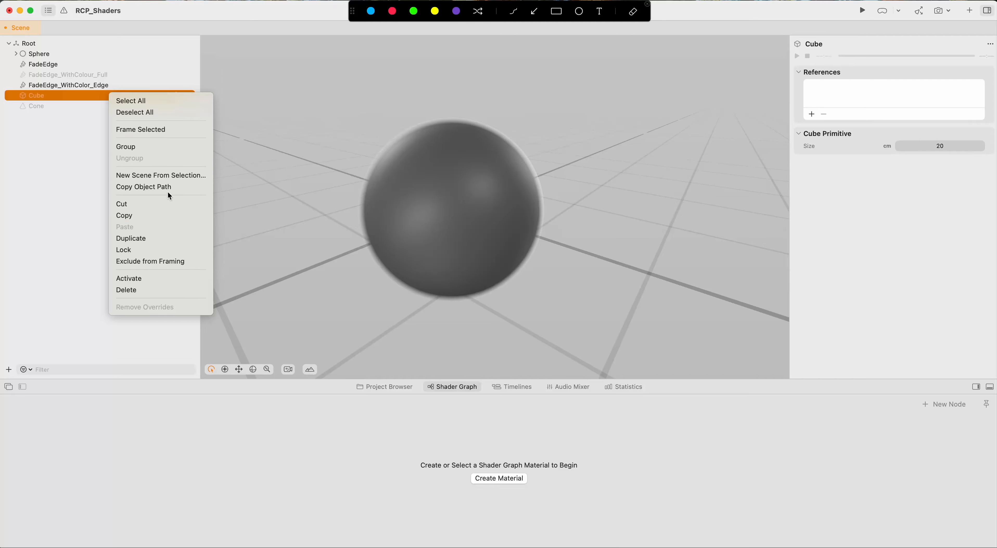
pyautogui.click(172, 277)
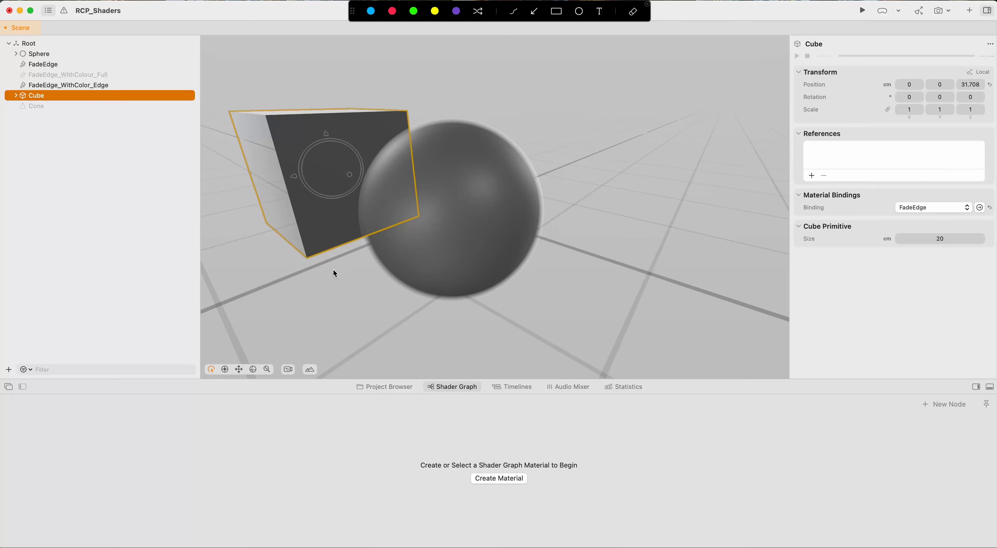
pyautogui.moveTo(333, 269); pyautogui.dragTo(308, 265)
pyautogui.scroll(5, 308, 265)
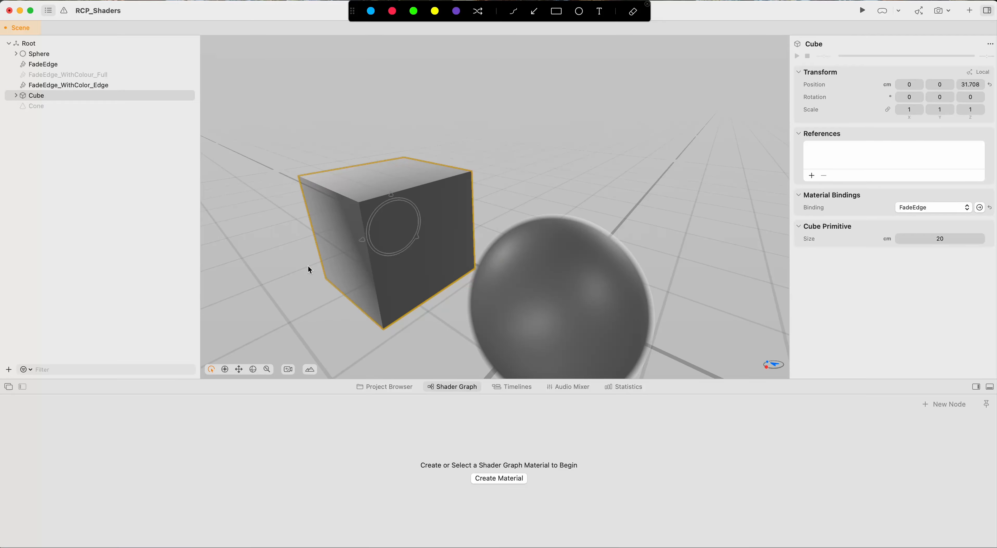
pyautogui.hscroll(-5, 308, 265)
pyautogui.hscroll(2, 344, 258)
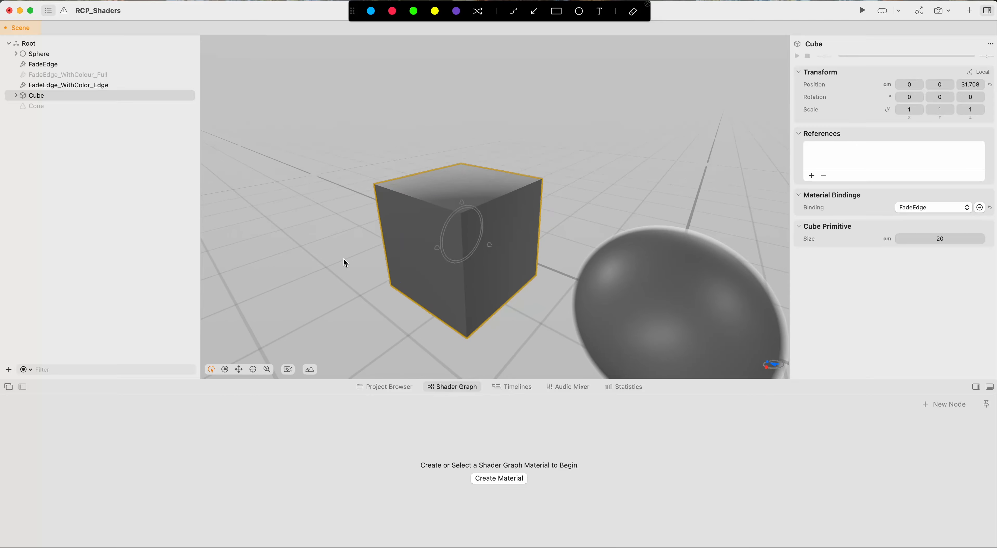
# Deselect the cube and draw blue arrows for the normal directions at its near and two side top corners
pyautogui.click(388, 293)
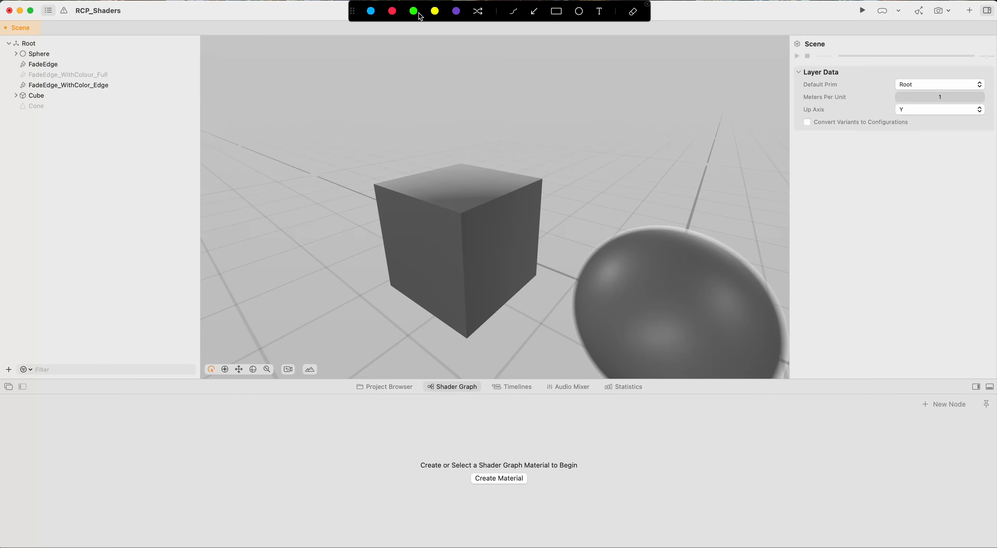
pyautogui.click(371, 11)
pyautogui.moveTo(461, 213); pyautogui.dragTo(461, 163)
pyautogui.moveTo(460, 213)
pyautogui.mouseDown()
pyautogui.moveTo(435, 231)
pyautogui.moveTo(467, 219)
pyautogui.moveTo(487, 227)
pyautogui.mouseUp()
pyautogui.moveTo(374, 188); pyautogui.dragTo(374, 145)
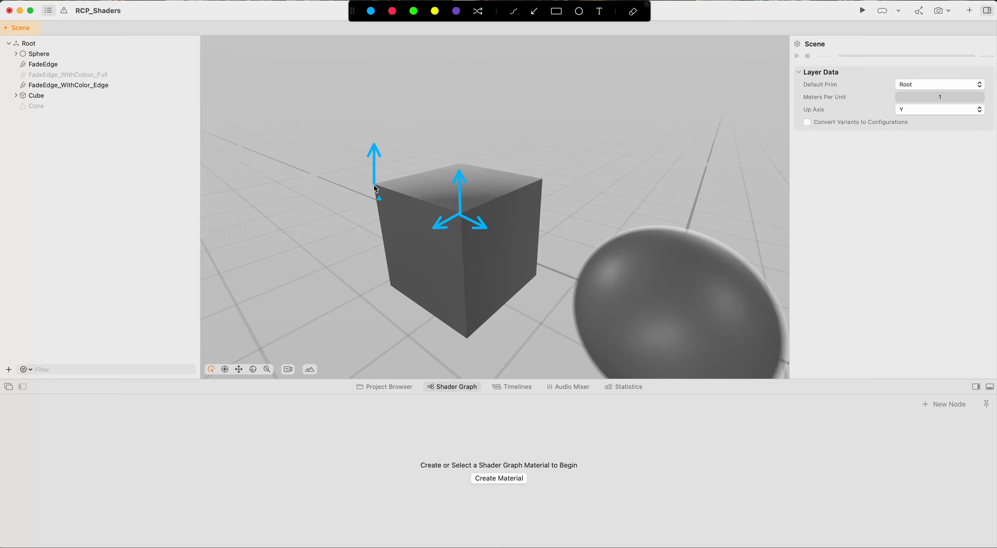
pyautogui.moveTo(374, 188)
pyautogui.mouseDown()
pyautogui.moveTo(348, 175)
pyautogui.moveTo(352, 199)
pyautogui.mouseUp()
pyautogui.moveTo(543, 180); pyautogui.dragTo(543, 138)
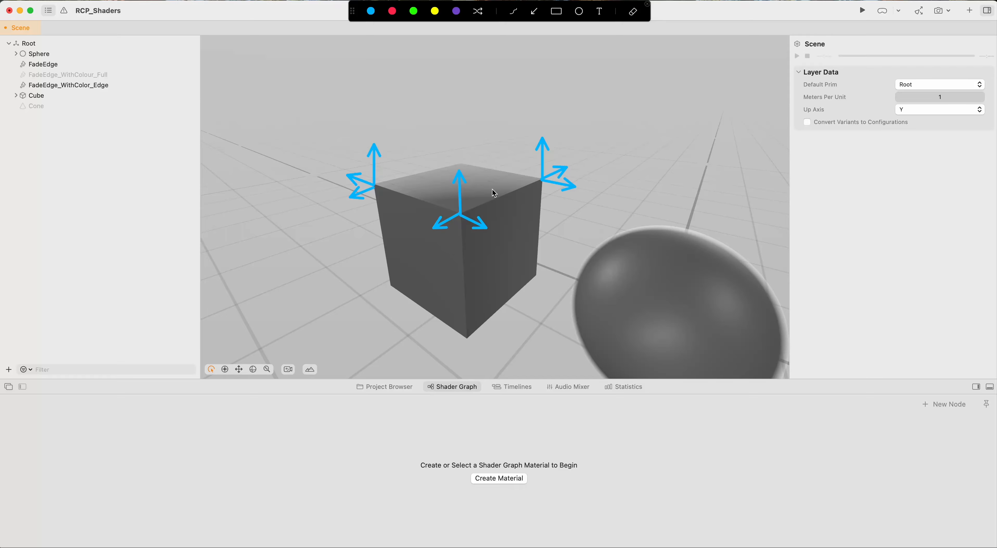
# Examine the fade on the cube's top face from steeper viewing angles, and clear the drawn arrows
pyautogui.scroll(5, 480, 202)
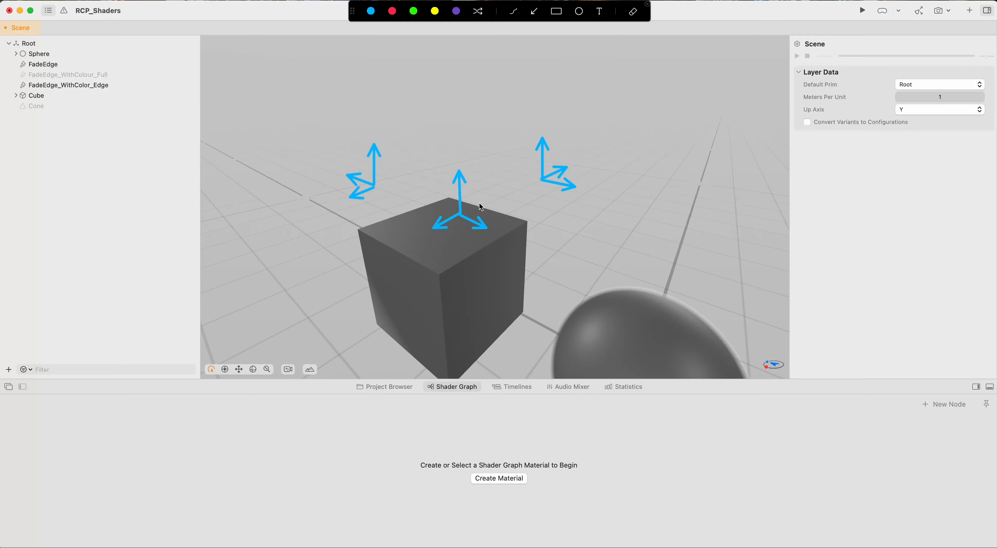
pyautogui.scroll(-2, 480, 201)
pyautogui.scroll(-2, 480, 202)
pyautogui.scroll(2, 480, 202)
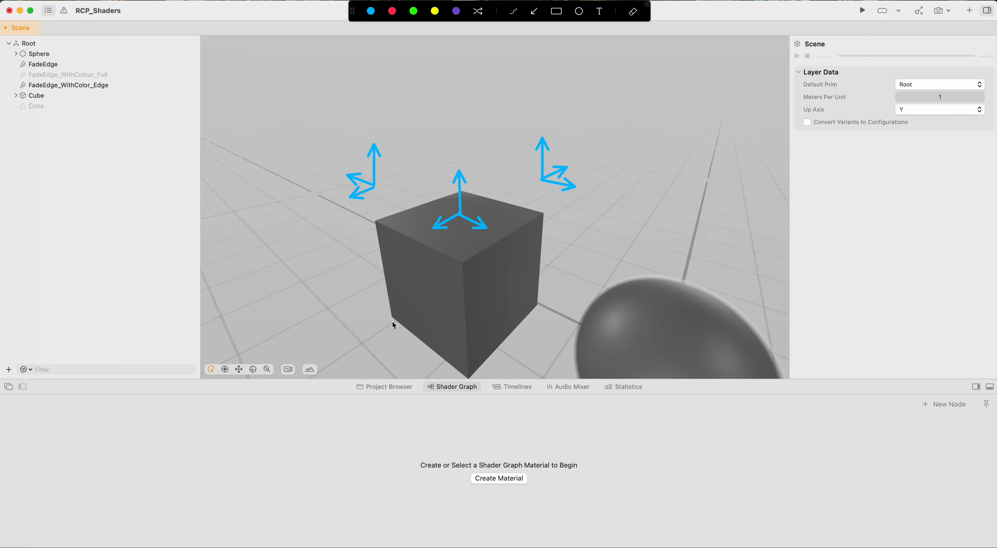
pyautogui.click(633, 12)
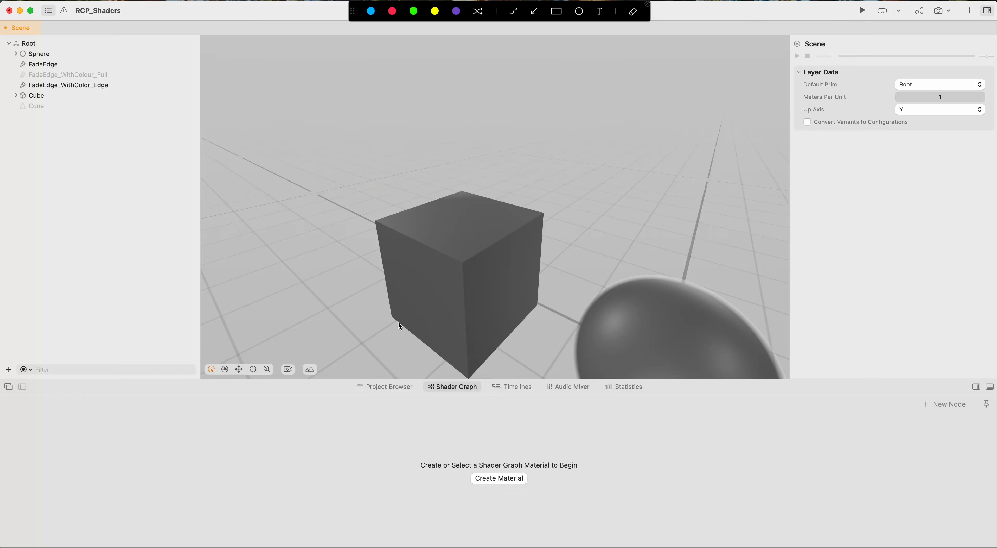
# Draw a single blue arrow pointing straight up from the cube's far top corner
pyautogui.moveTo(374, 299); pyautogui.dragTo(374, 299)
pyautogui.moveTo(457, 170); pyautogui.dragTo(422, 204)
pyautogui.click(633, 13)
pyautogui.scroll(-5, 544, 194)
pyautogui.moveTo(460, 172); pyautogui.dragTo(455, 169)
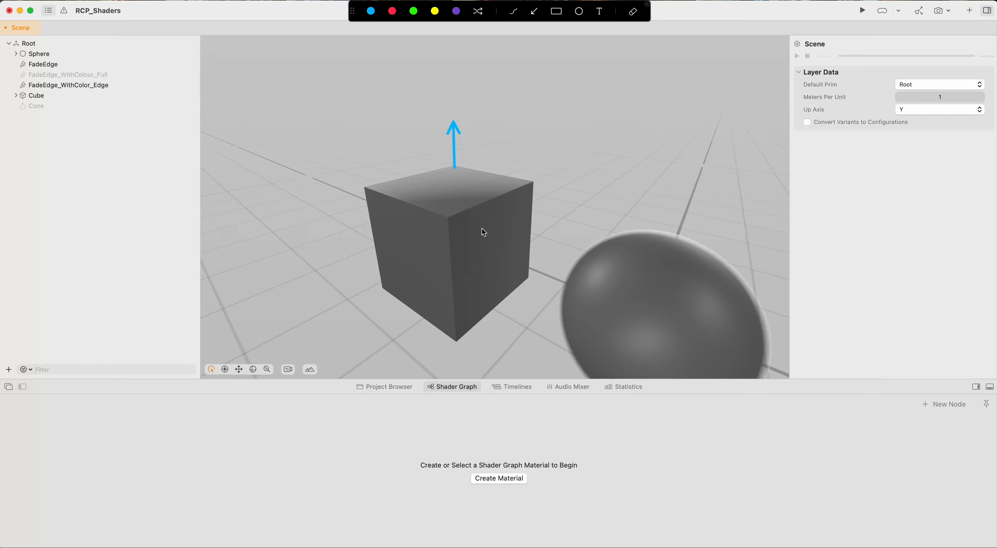
# Compare the fade on the cube's top face from lower and higher viewing angles, and clear the arrow
pyautogui.scroll(-10, 484, 232)
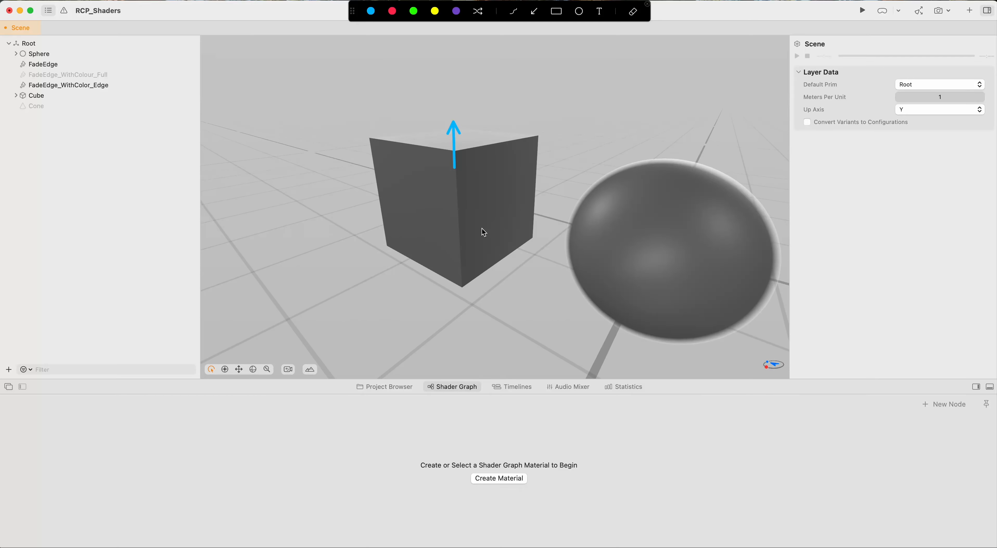
pyautogui.scroll(-8, 484, 231)
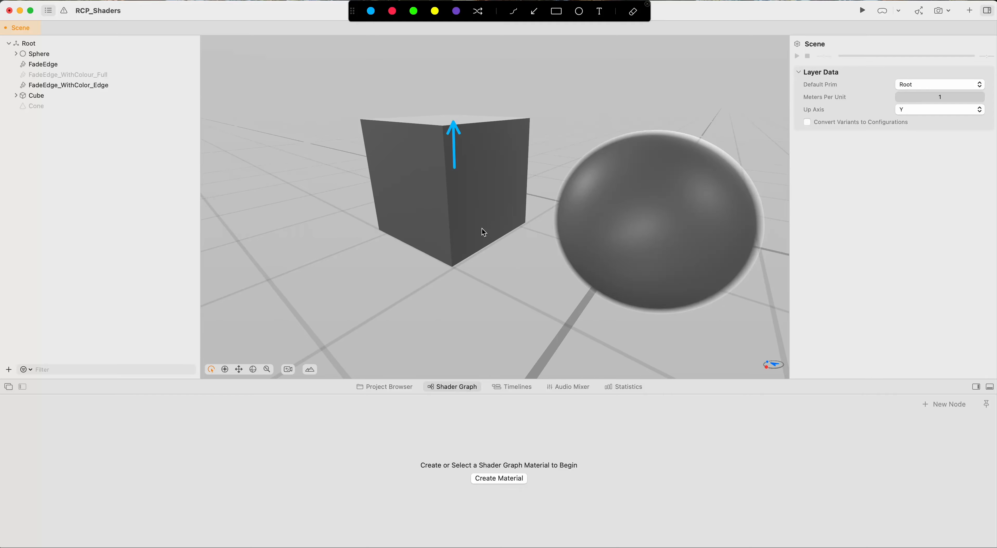
pyautogui.scroll(6, 454, 151)
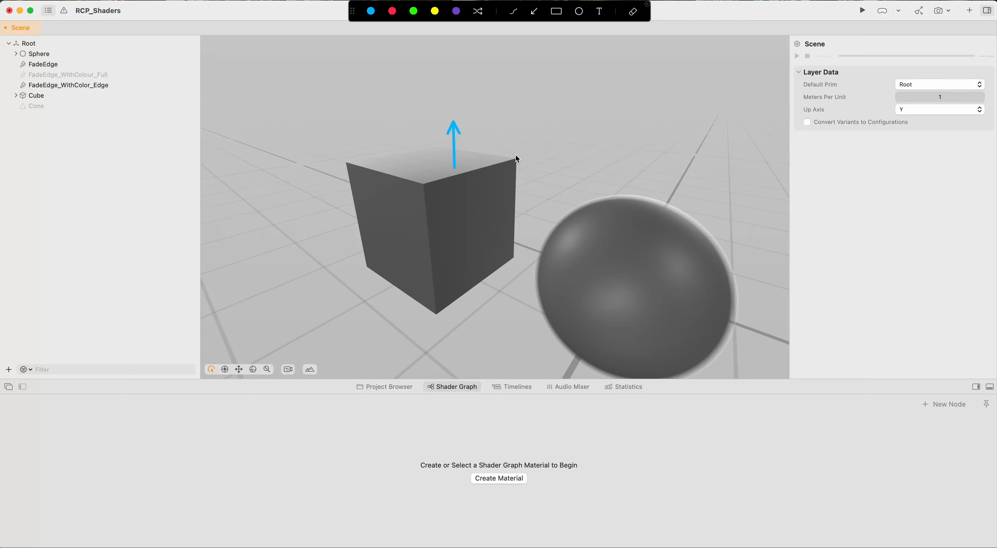
pyautogui.click(633, 14)
pyautogui.hscroll(3, 483, 174)
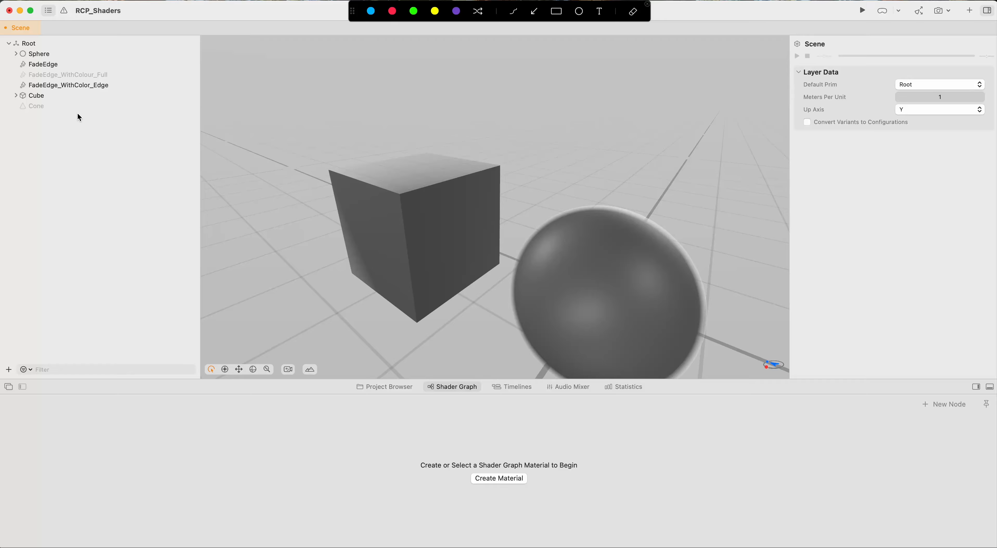
# Activate the Cone in the scene and bring it into view beside the sphere and cube
pyautogui.rightClick(81, 103)
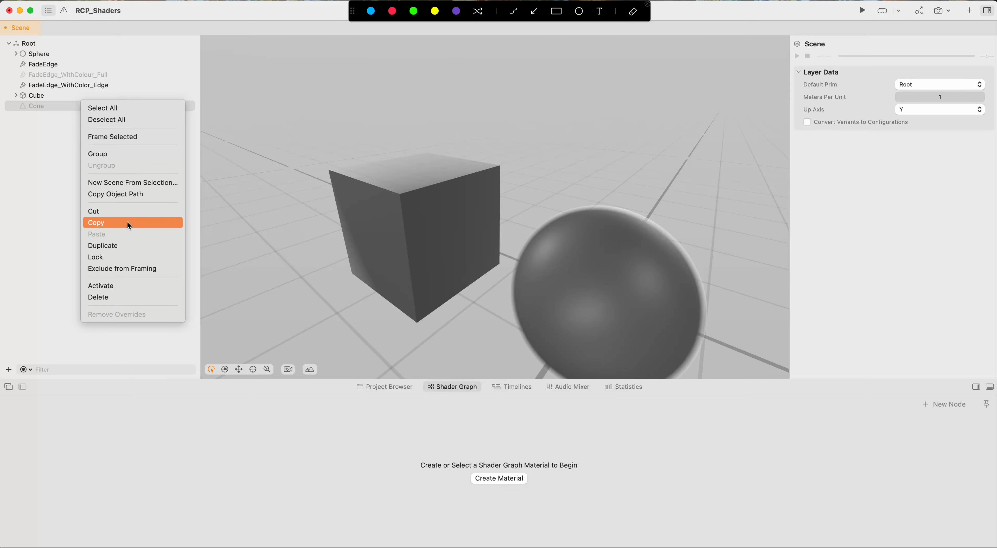
pyautogui.click(132, 285)
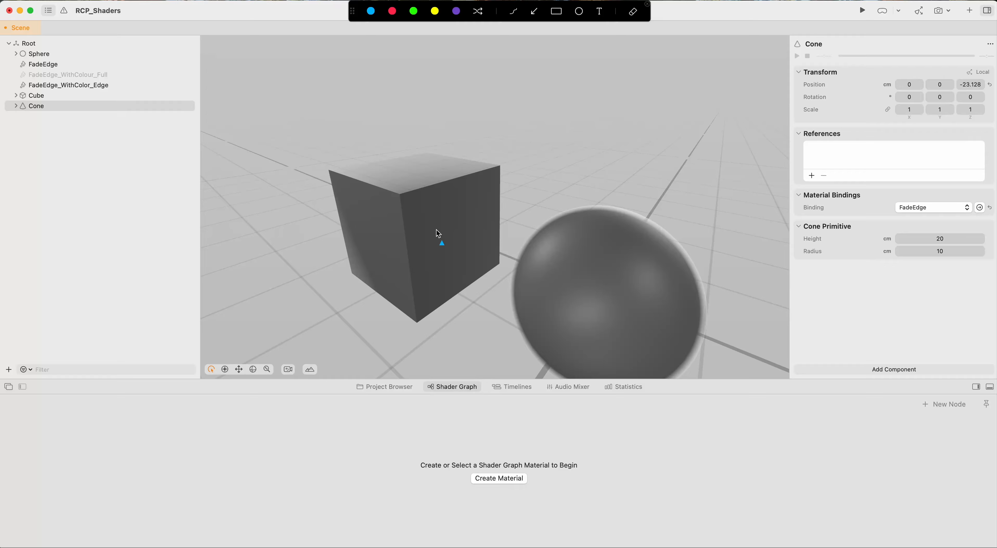
pyautogui.hscroll(10, 443, 216)
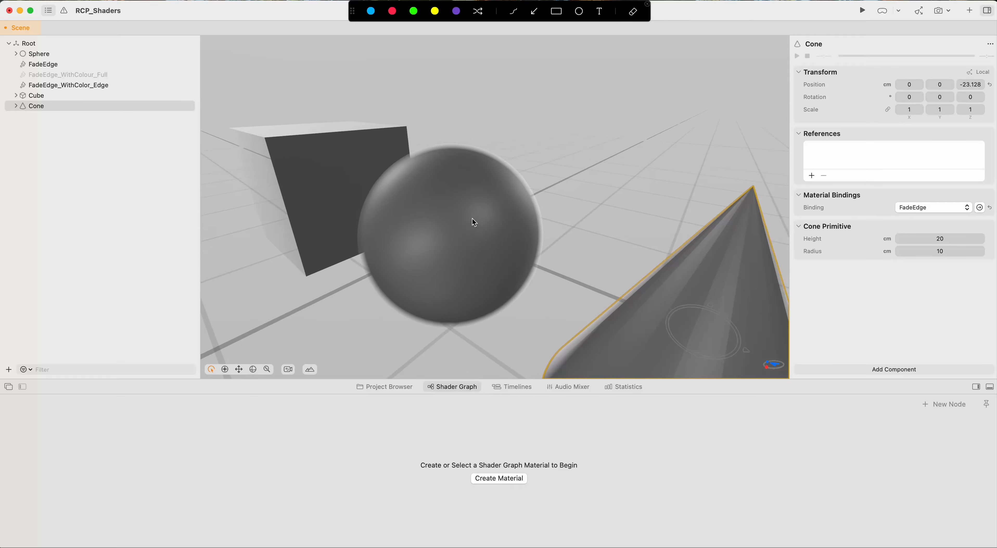
pyautogui.scroll(-5, 473, 218)
pyautogui.moveTo(517, 248); pyautogui.dragTo(496, 245)
pyautogui.moveTo(607, 299); pyautogui.dragTo(586, 287)
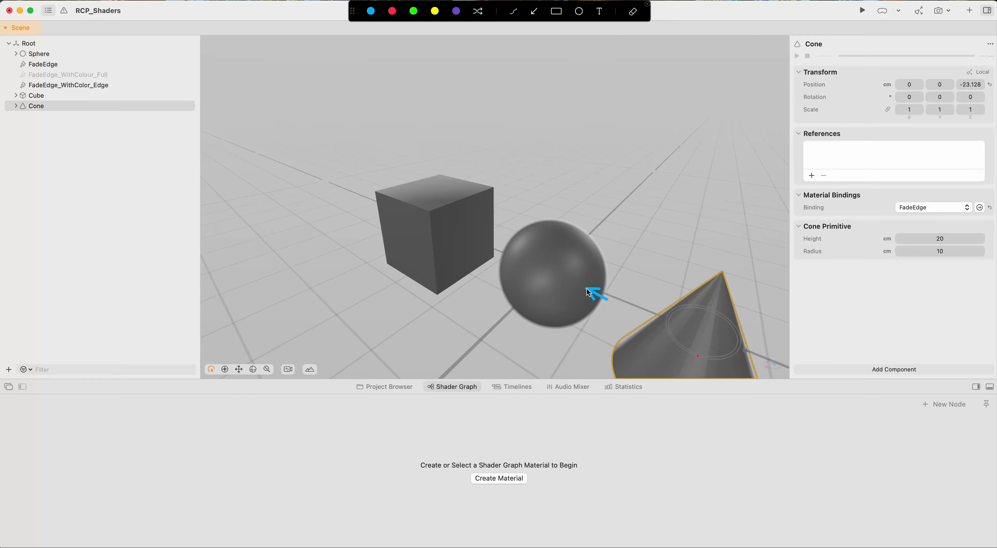
pyautogui.moveTo(629, 312)
pyautogui.mouseDown()
pyautogui.moveTo(629, 297)
pyautogui.moveTo(705, 314)
pyautogui.moveTo(666, 246)
pyautogui.moveTo(651, 254)
pyautogui.moveTo(626, 314)
pyautogui.mouseUp()
pyautogui.click(633, 11)
# Deselect the cone and examine the FadeEdge material on it from several angles
pyautogui.click(625, 314)
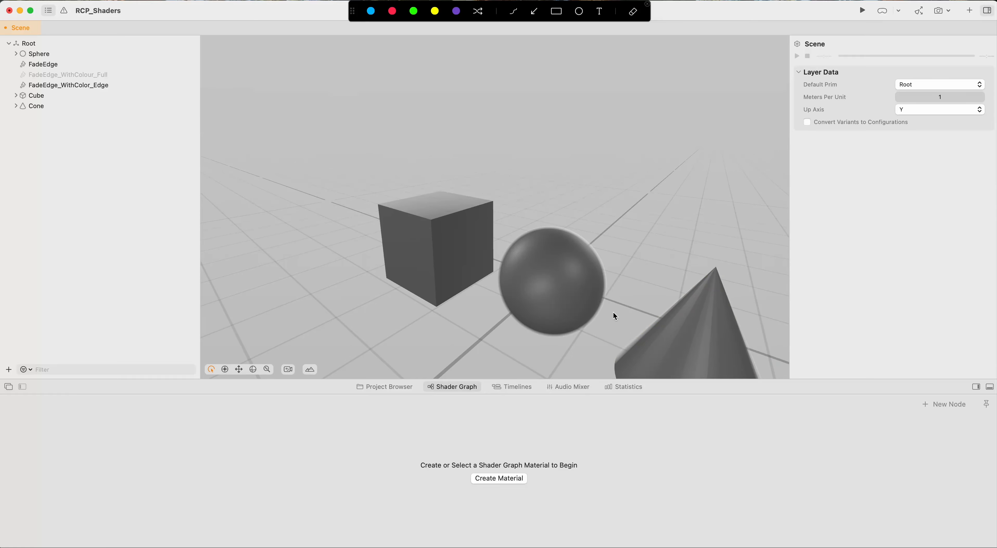
pyautogui.scroll(-4, 614, 311)
pyautogui.hscroll(5, 596, 295)
pyautogui.hscroll(5, 587, 301)
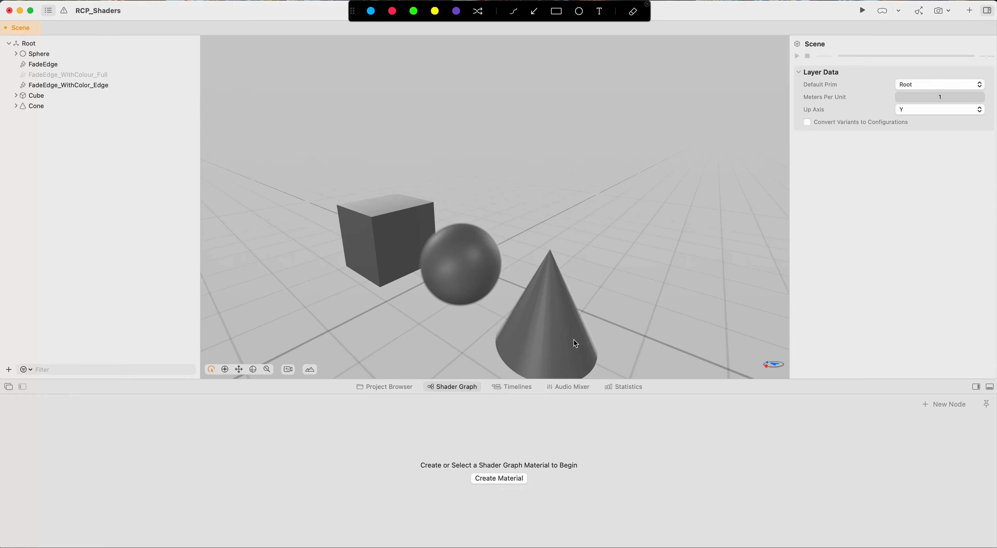
pyautogui.scroll(-3, 534, 325)
pyautogui.scroll(4, 534, 325)
pyautogui.scroll(-5, 534, 325)
pyautogui.scroll(-3, 534, 325)
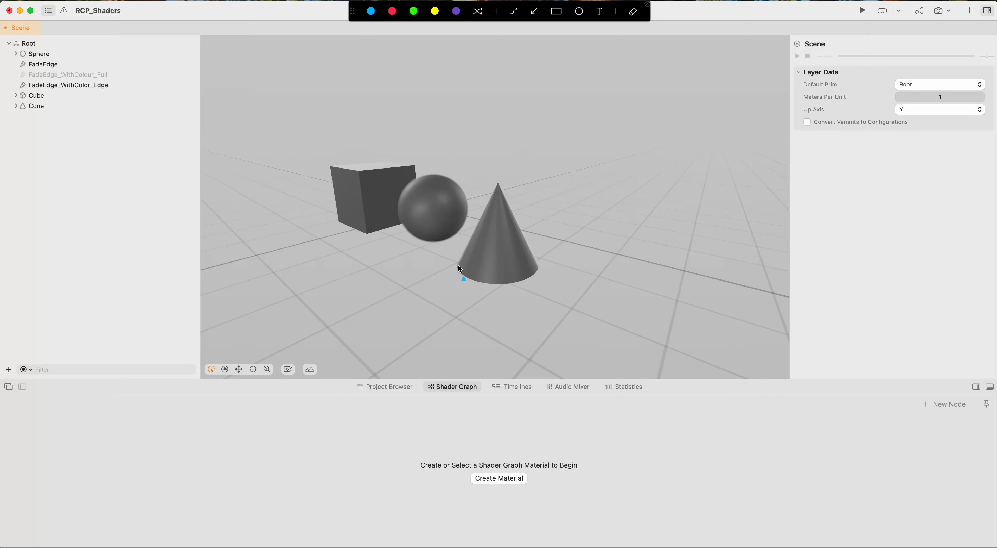
# Draw blue arrows fanning outward from the cone's base edge to illustrate its normal directions
pyautogui.moveTo(462, 270); pyautogui.dragTo(372, 322)
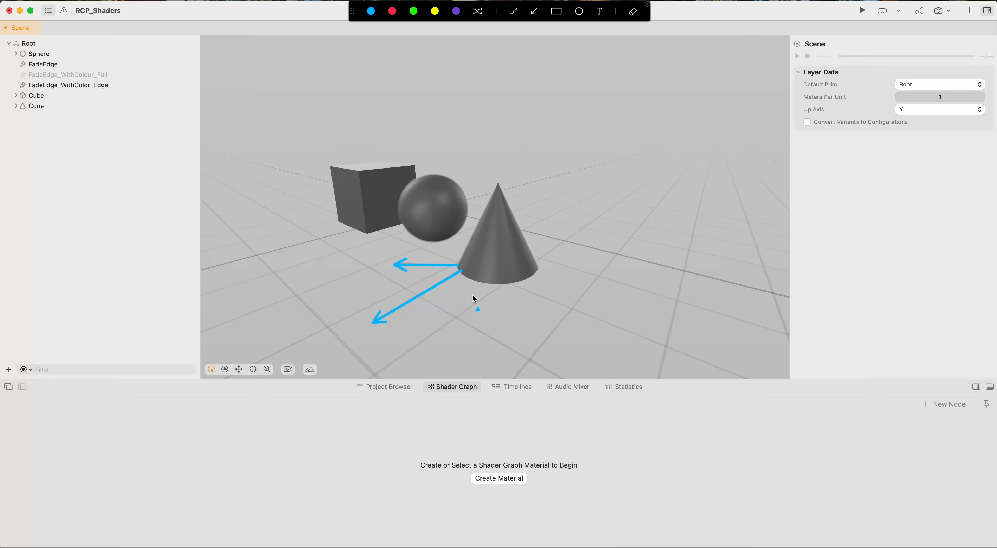
pyautogui.moveTo(468, 275); pyautogui.dragTo(414, 352)
pyautogui.moveTo(476, 278); pyautogui.dragTo(465, 364)
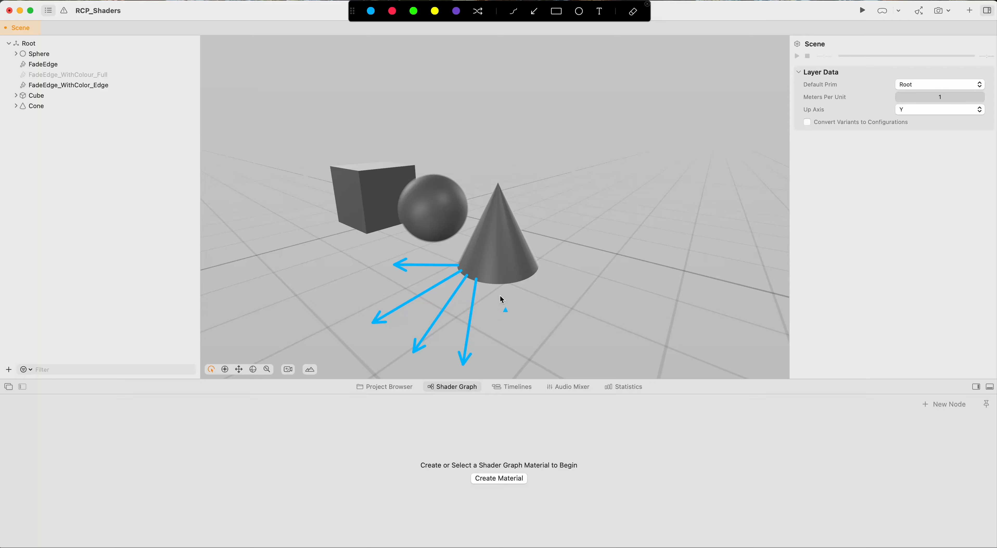
pyautogui.moveTo(486, 278); pyautogui.dragTo(486, 354)
pyautogui.moveTo(494, 278); pyautogui.dragTo(514, 369)
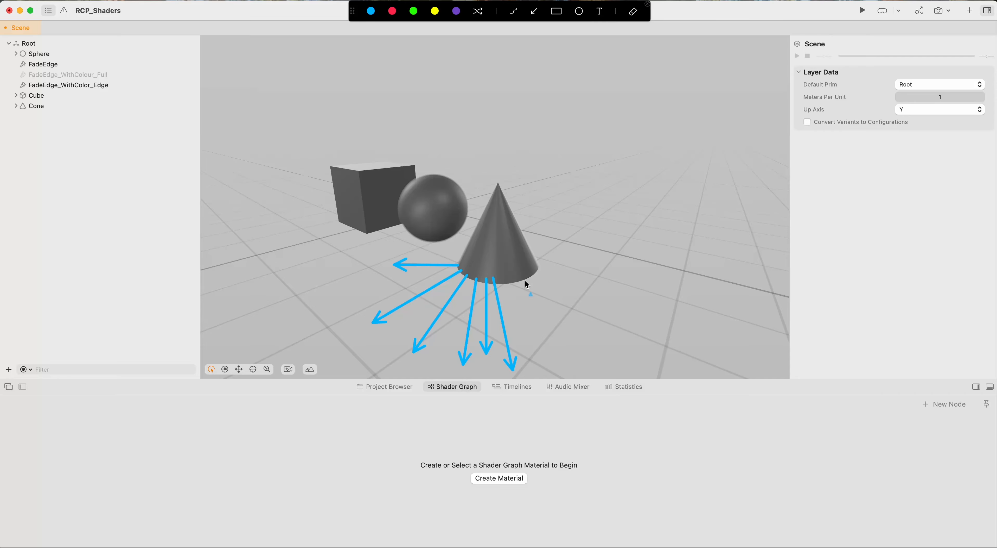
pyautogui.moveTo(525, 280); pyautogui.dragTo(525, 320)
pyautogui.moveTo(525, 279); pyautogui.dragTo(584, 300)
pyautogui.click(538, 269)
pyautogui.click(571, 261)
# Open the FadeEdge material's shader graph
pyautogui.click(97, 63)
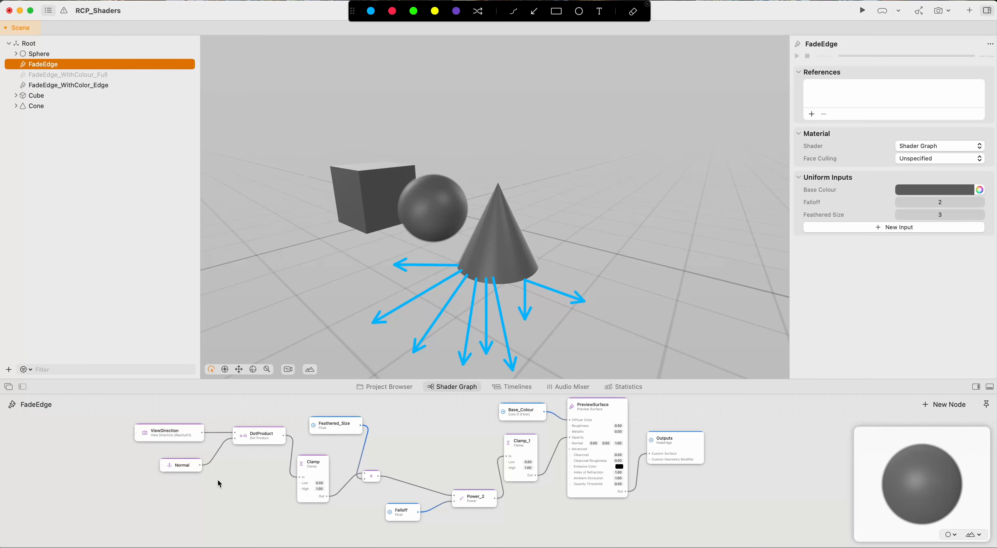